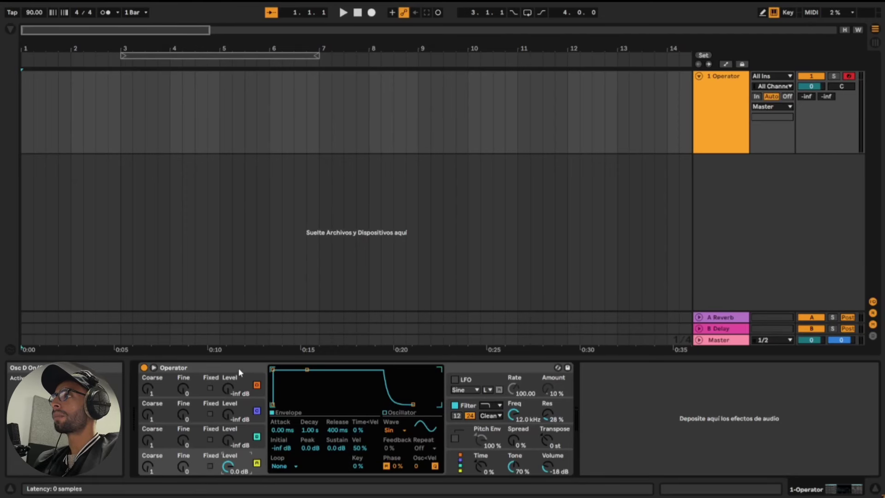
- Set Operator's oscillator to Noise White and pull the filter resonance down to zero
left_click(239, 368)
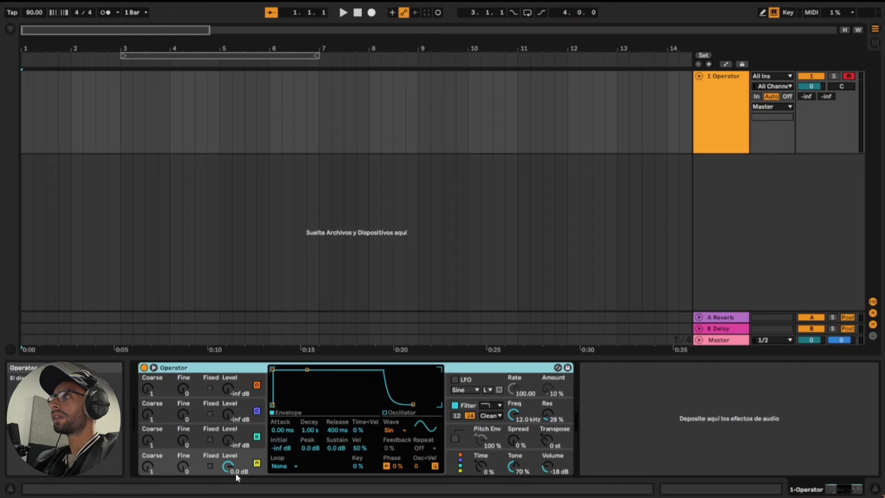
left_click(236, 471)
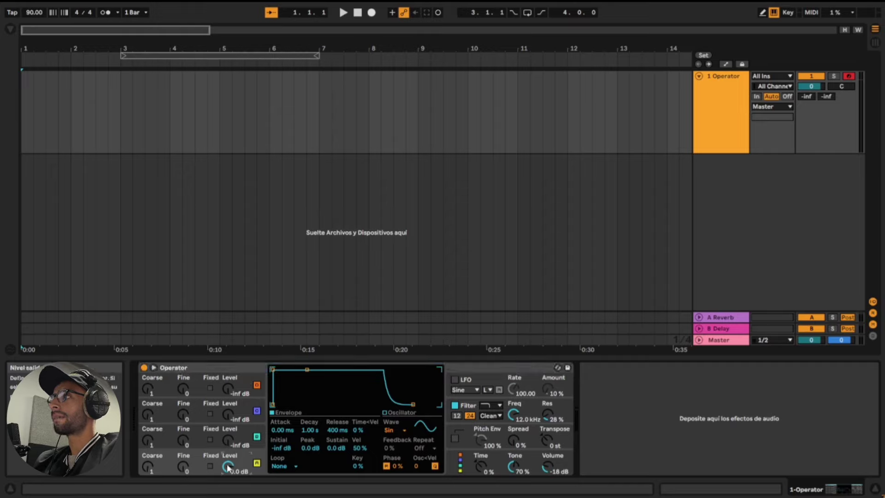
left_click(399, 431)
left_click(405, 415)
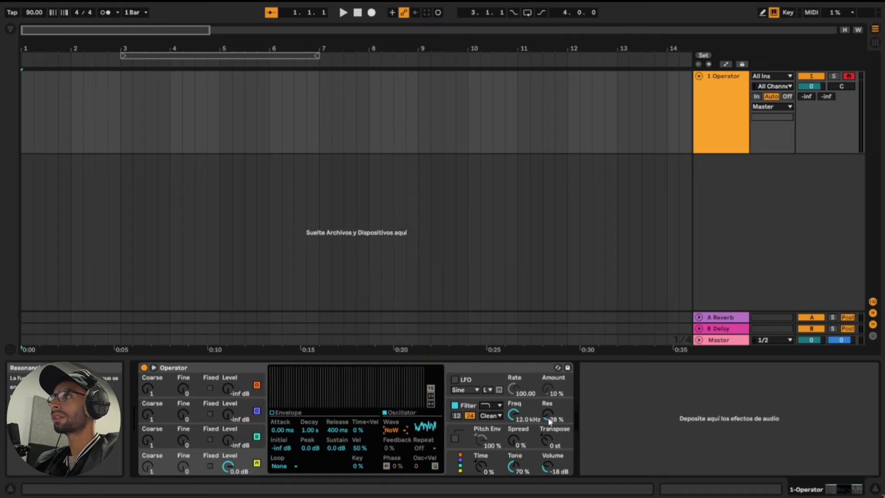
mouse_move(548, 419)
left_mouse_down()
mouse_move(548, 427)
mouse_move(513, 420)
left_mouse_up()
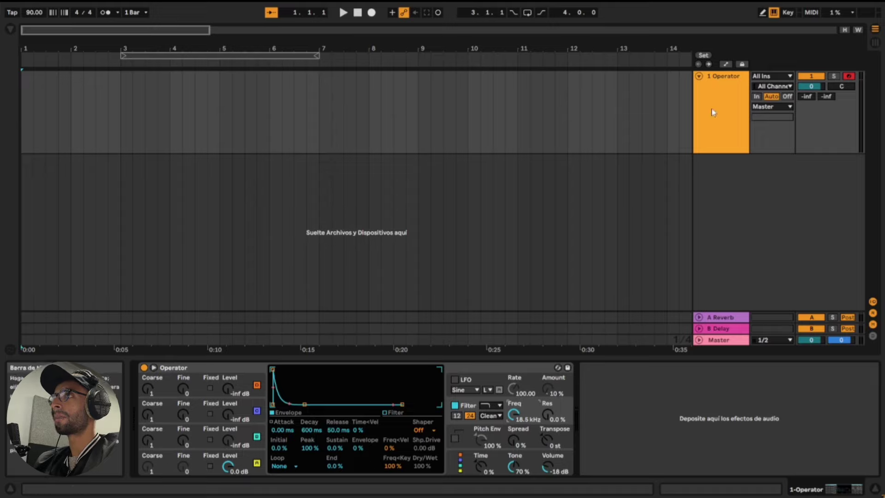
- Record a held-note Operator 2 MIDI clip across three bars, then delete its Volume automation
left_click(297, 12)
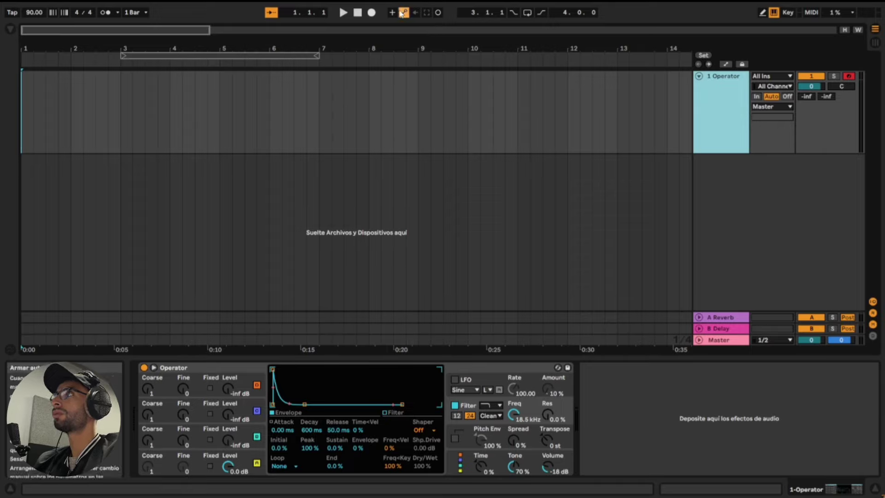
left_click(371, 13)
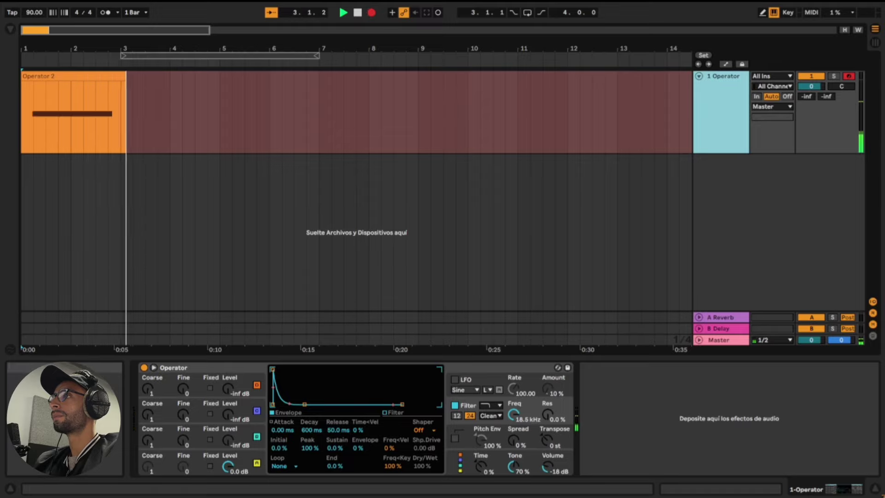
left_click_drag(546, 469, 546, 473)
key("space")
right_click(545, 470)
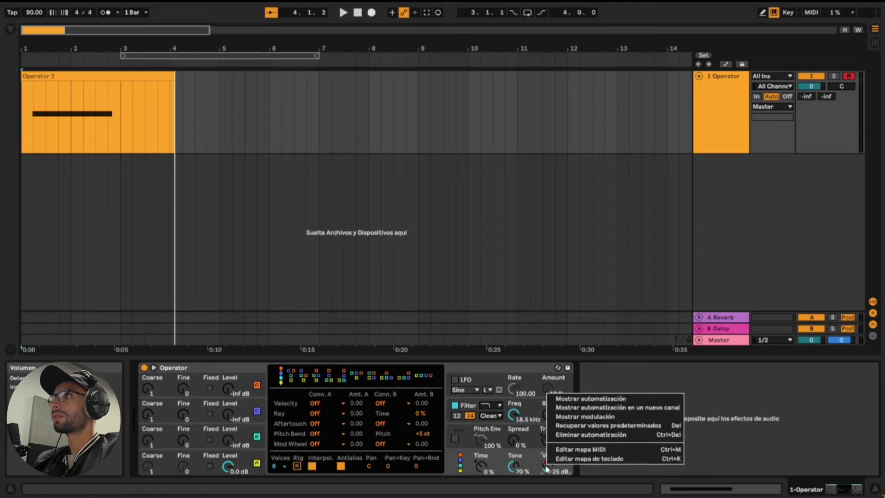
left_click(591, 434)
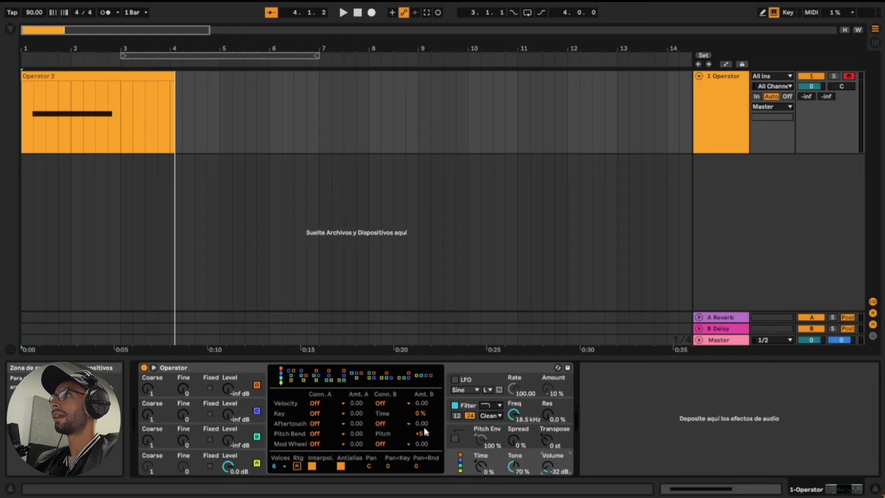
- Move the C2 note to 1.1.1, extend it to bar 3, and end the clip at 3.1.1
left_click(137, 73)
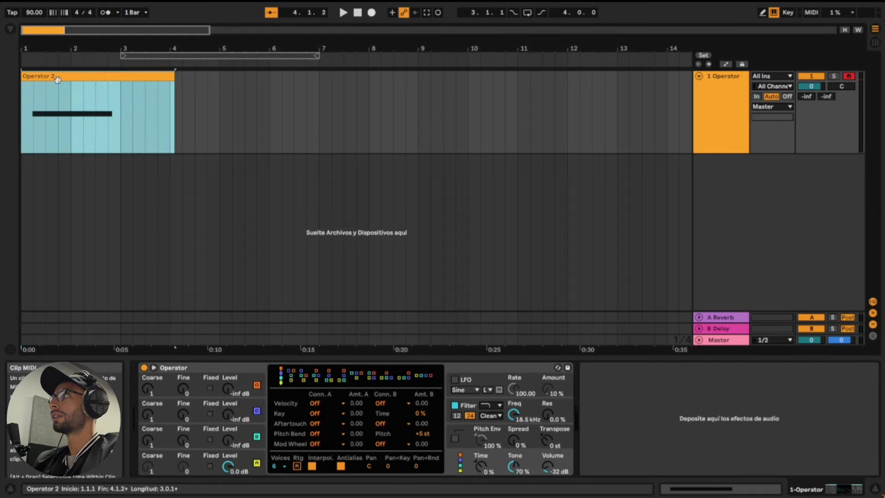
double_click(24, 80)
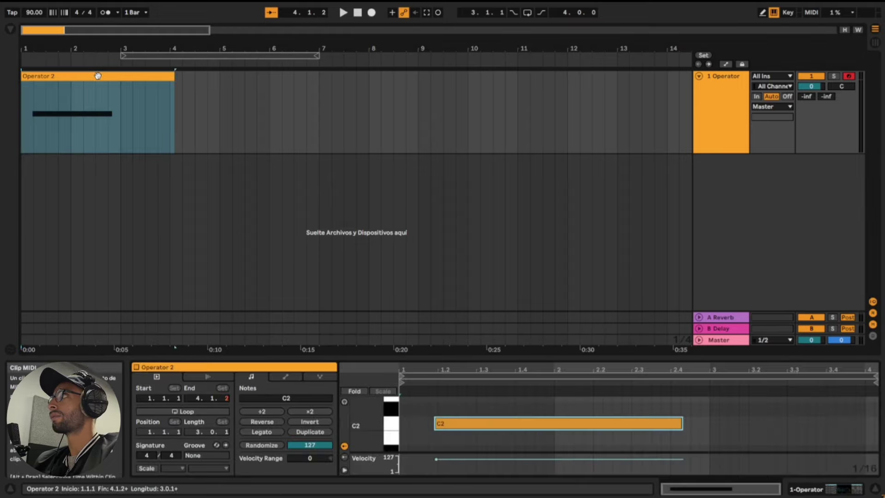
left_click(425, 411)
left_click_drag(470, 423, 436, 423)
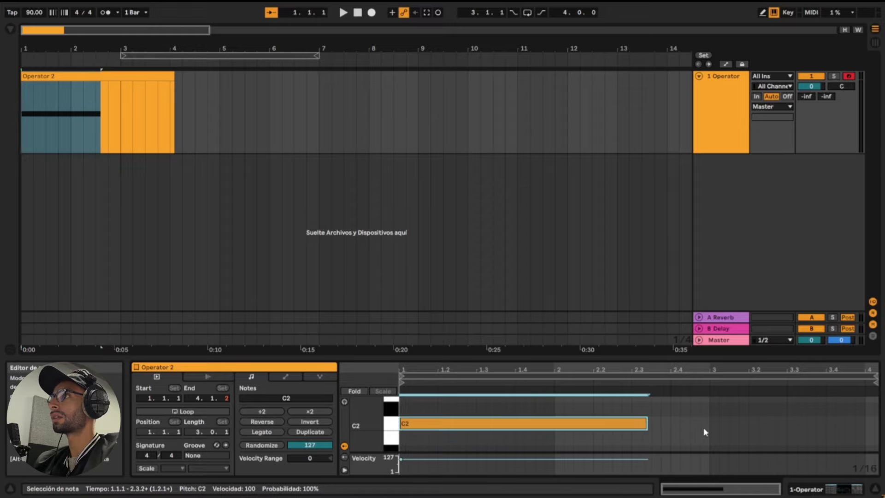
left_click_drag(647, 423, 711, 424)
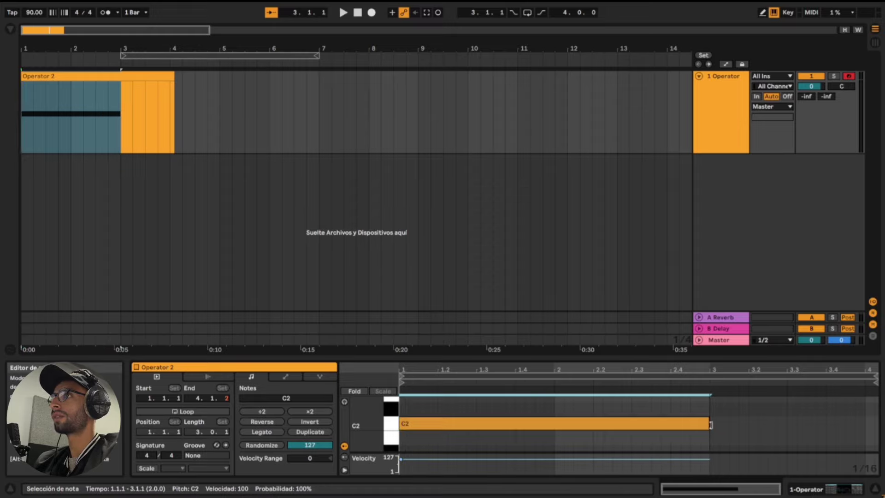
left_click(712, 423)
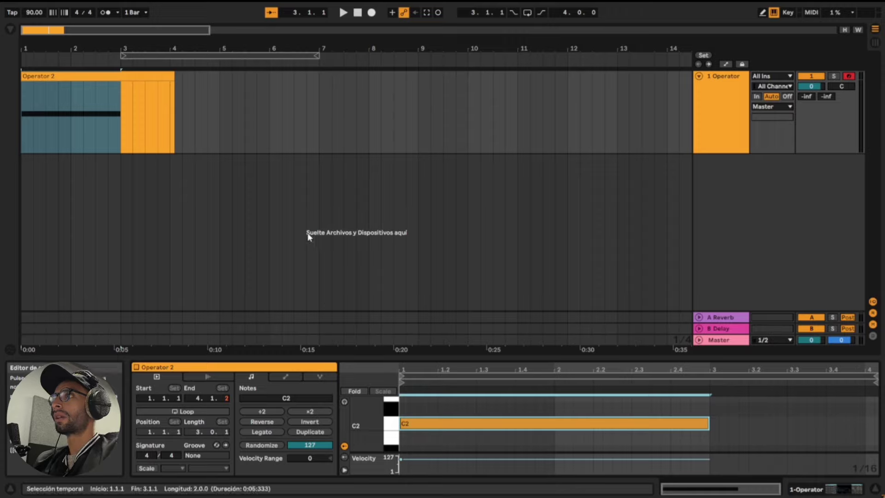
left_click_drag(174, 83, 120, 83)
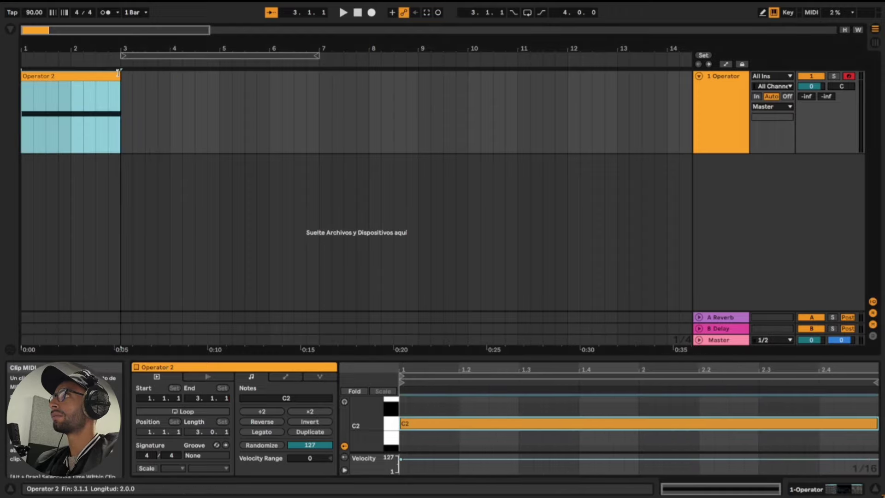
left_click(712, 89)
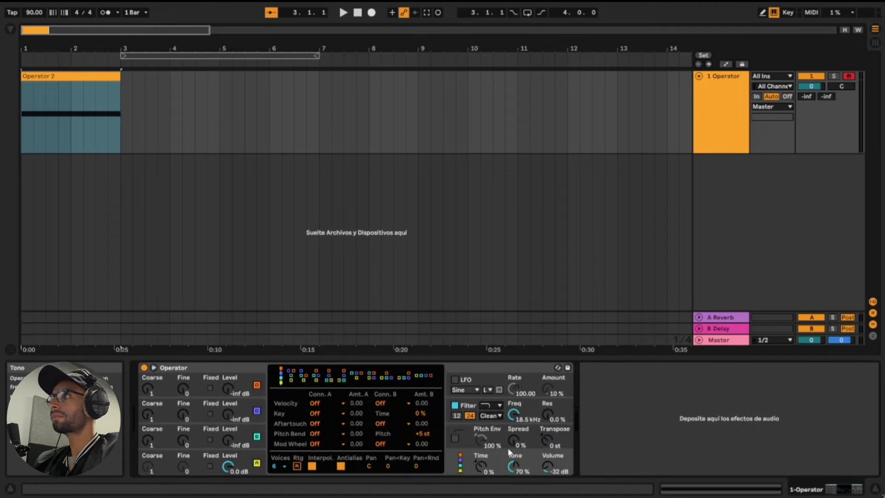
- Show a Resonance automation lane and add a breakpoint raised to 79%
left_click(553, 419)
right_click(552, 419)
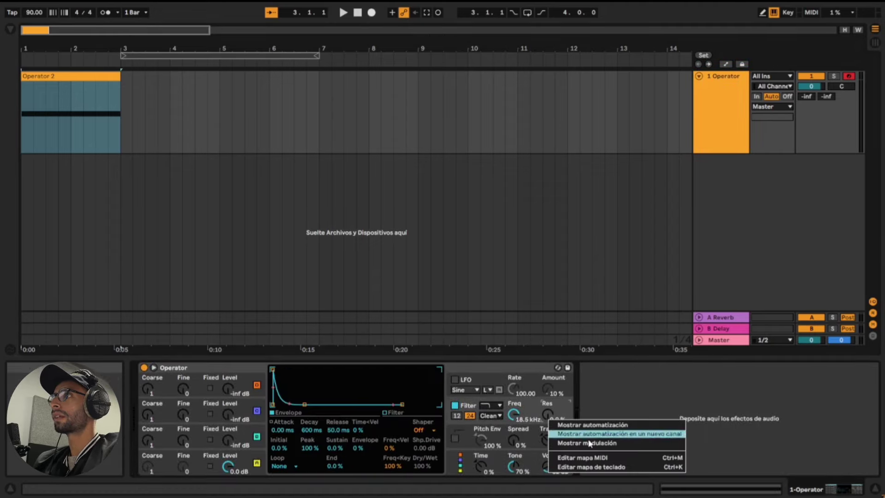
left_click(609, 435)
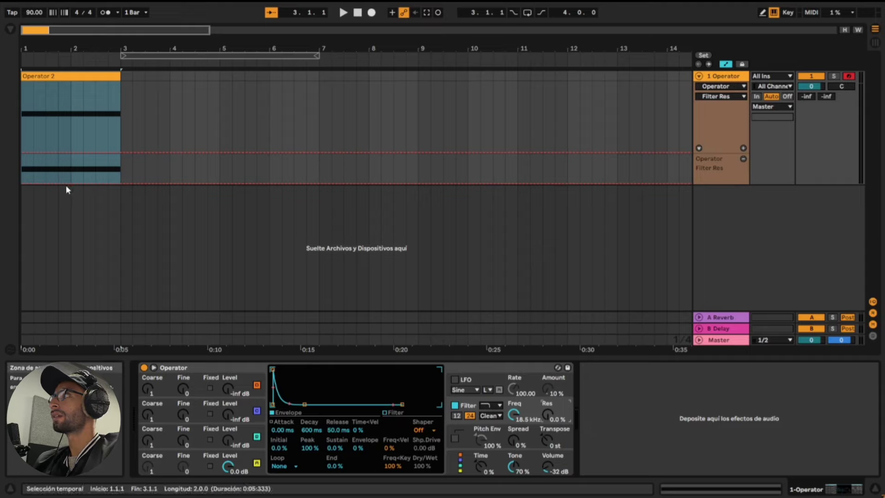
left_click(34, 170)
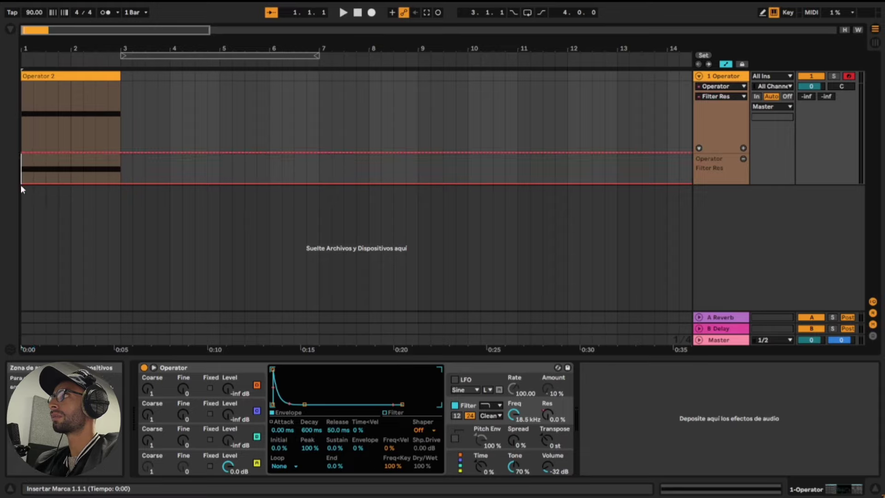
left_click_drag(37, 182, 37, 165)
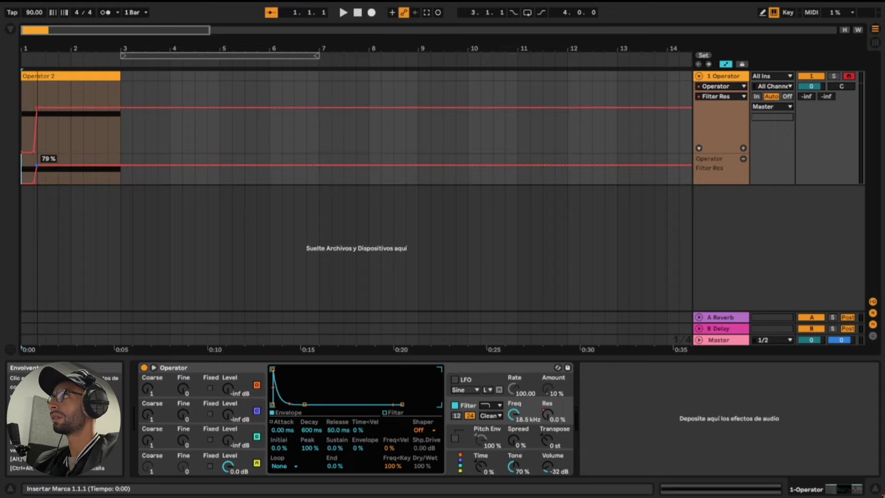
- Insert a triangle shape and paint the zigzag resonance pattern across bars 1–3
left_click(28, 164)
right_click(28, 165)
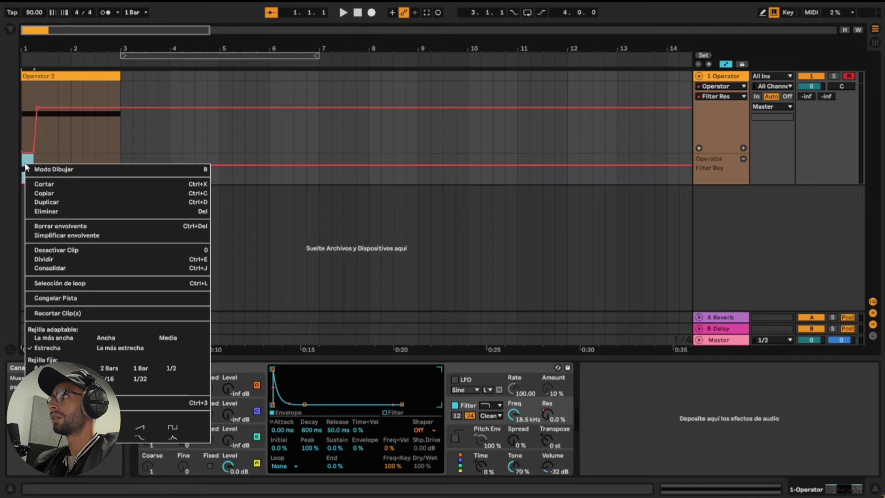
left_click(32, 195)
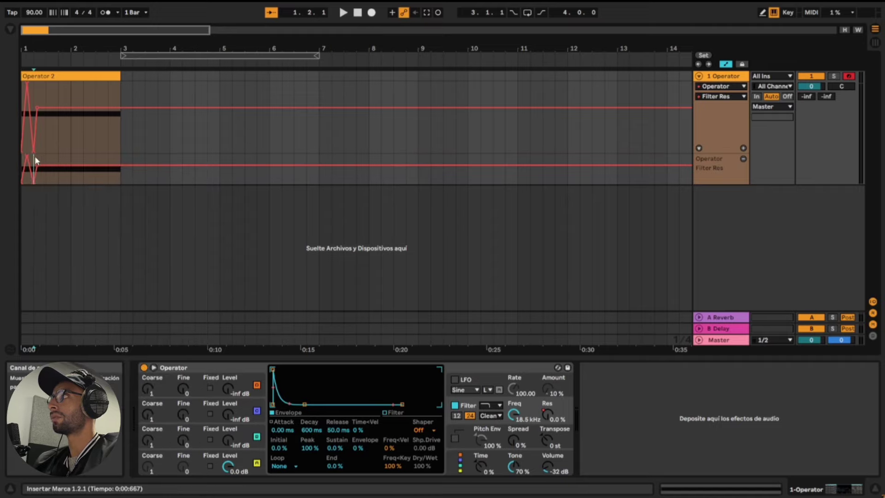
left_click_drag(26, 159, 174, 164)
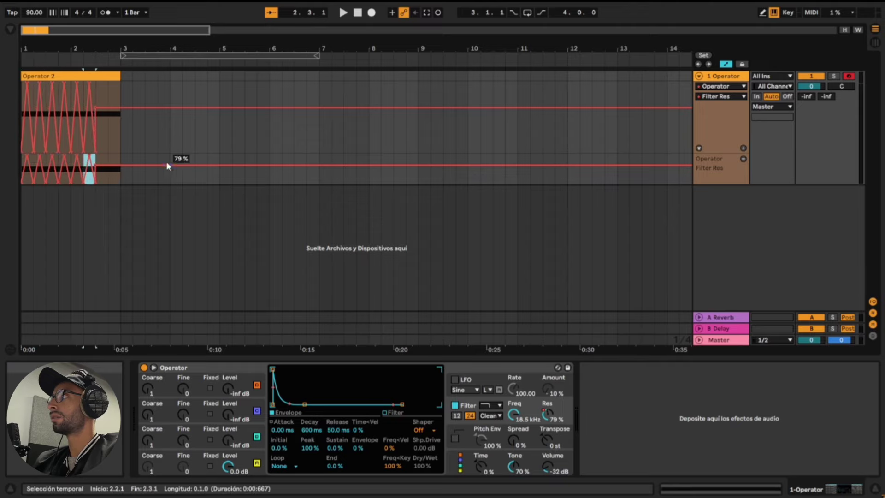
- Zoom in and play back the two-bar clip to hear the resonance zigzag
key("plus")
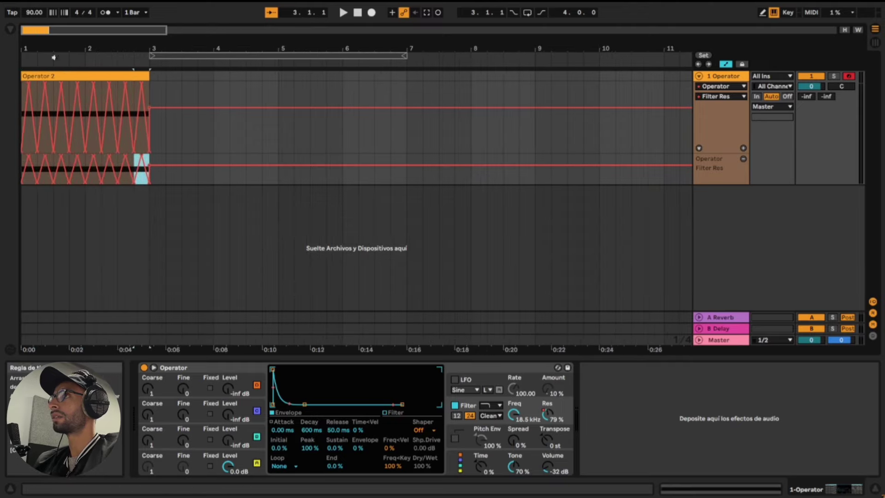
key("space")
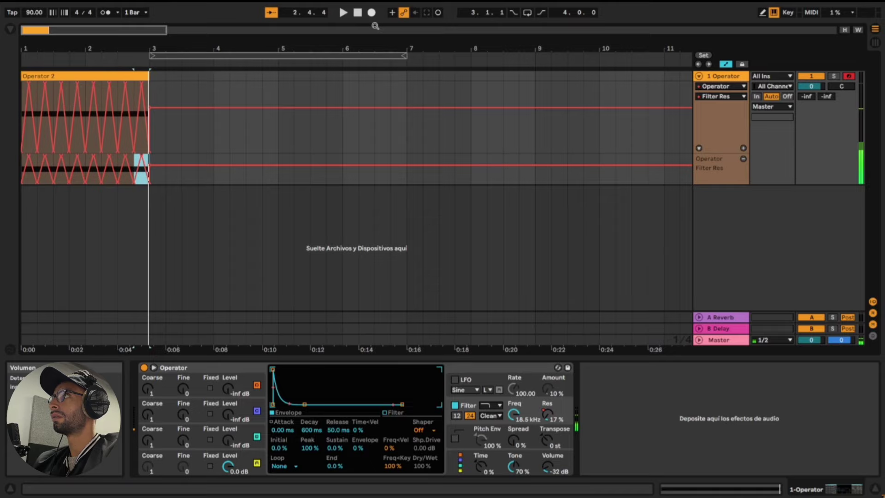
key("space")
key("space")
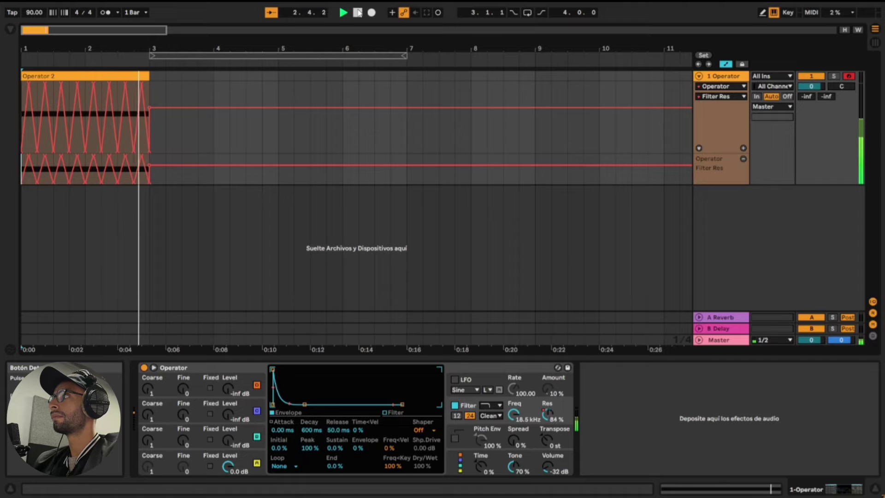
left_click(357, 13)
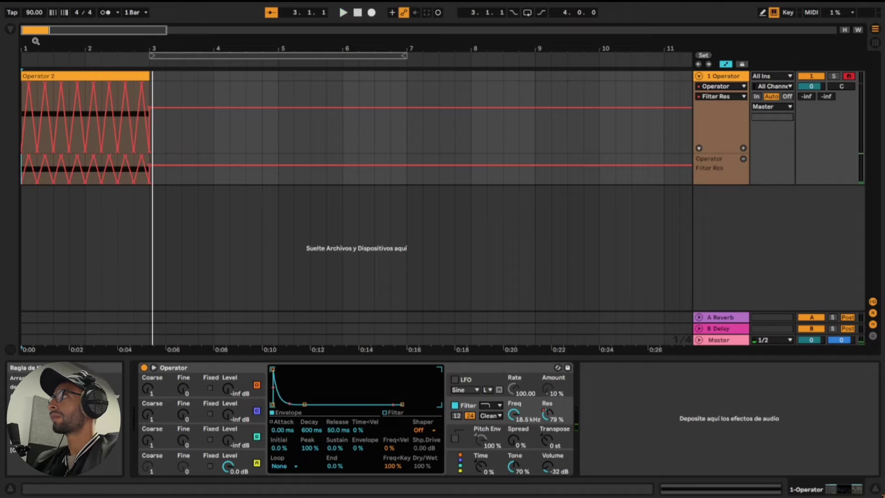
left_click_drag(35, 44, 36, 69)
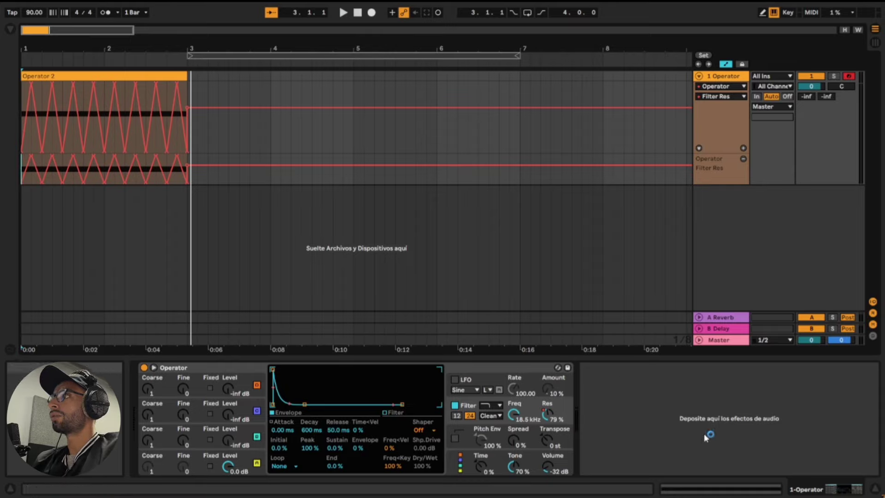
- Show a Filter Freq automation lane and insert a sine shape repeated toward bar 3
right_click(513, 413)
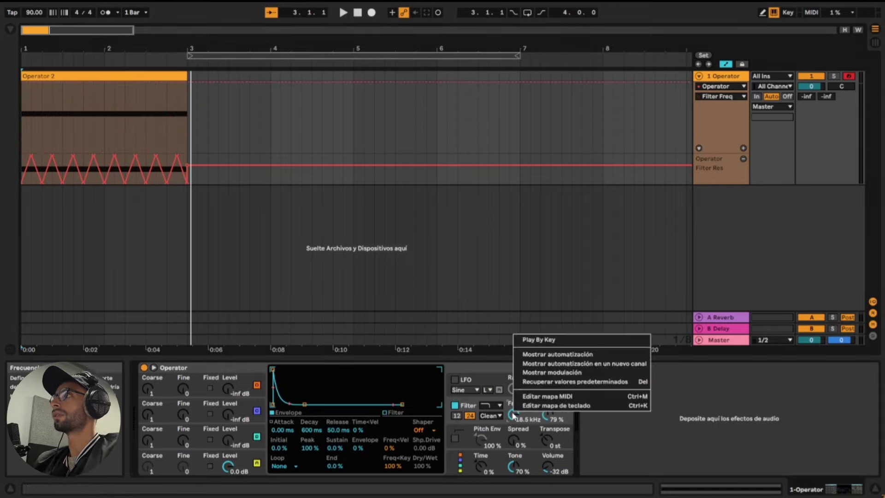
left_click(579, 364)
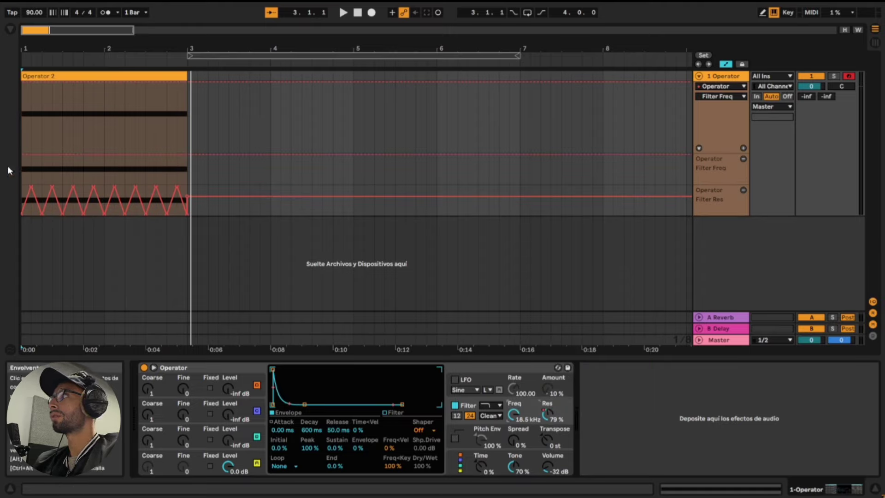
left_click(32, 155)
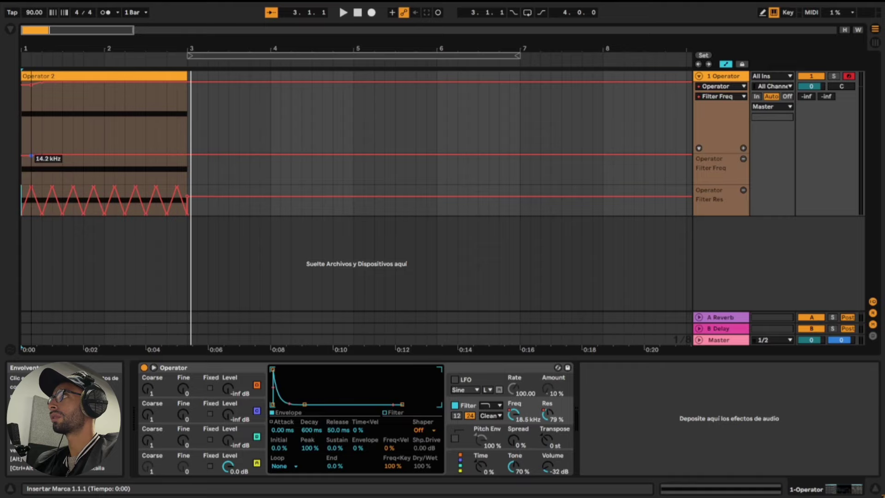
mouse_move(33, 154)
left_mouse_down()
mouse_move(31, 173)
mouse_move(23, 172)
mouse_move(65, 169)
left_mouse_up()
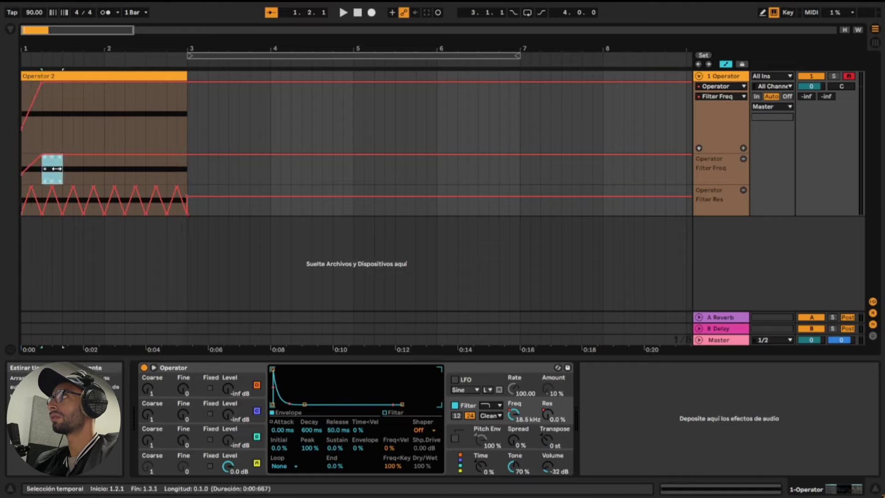
right_click(65, 169)
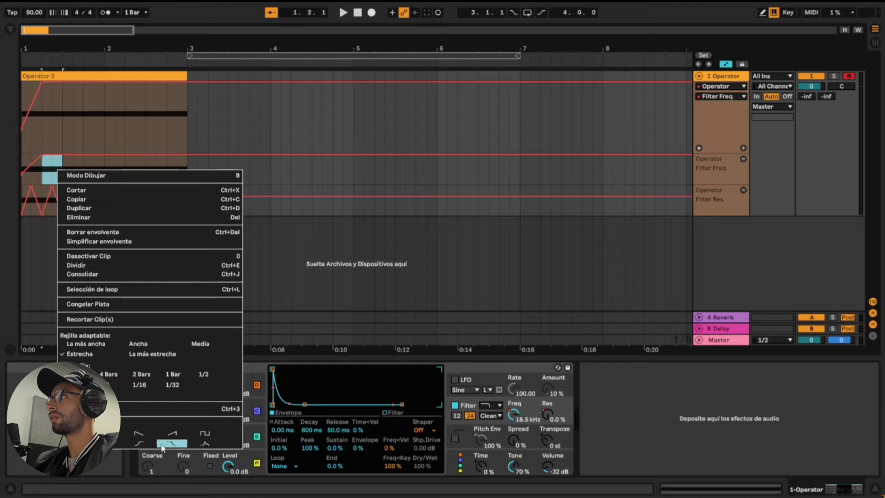
left_click(105, 434)
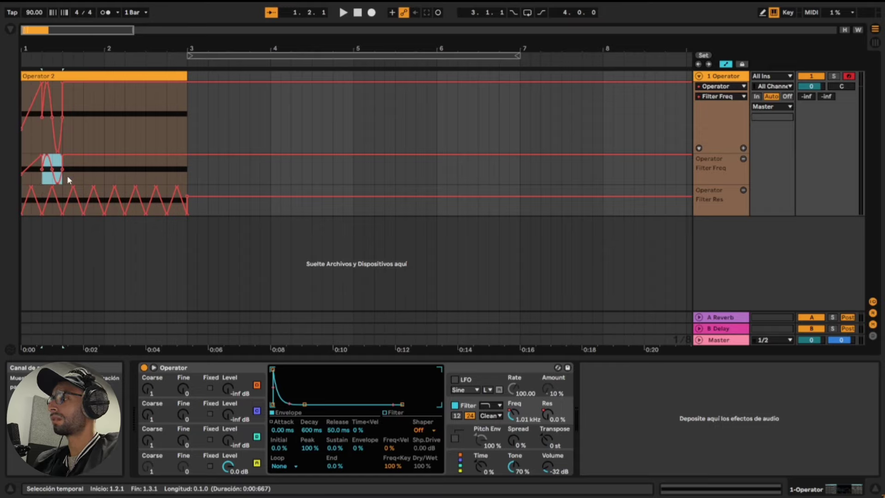
key("ctrl+d")
key("ctrl+d")
key("ctrl+d")
key("ctrl+d")
key("ctrl+d")
key("ctrl+d")
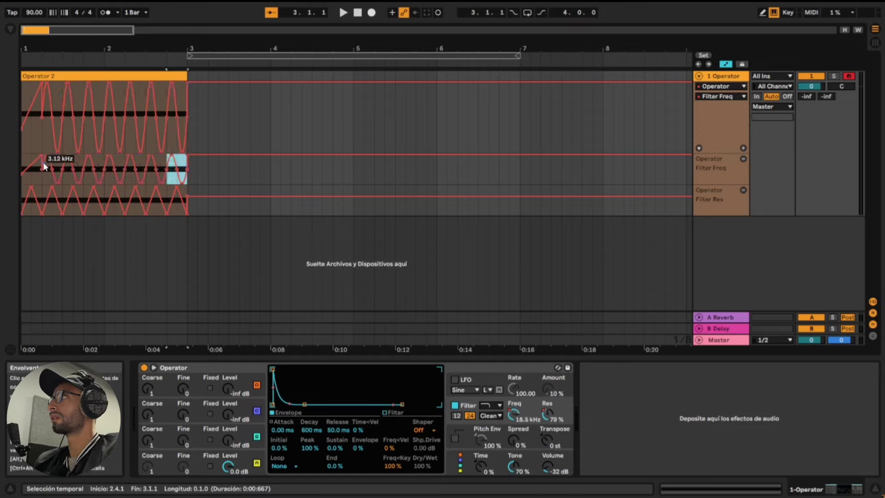
- Paste into the first beat of the Freq lane and play back the frequency sweep
left_click_drag(40, 179, 60, 178)
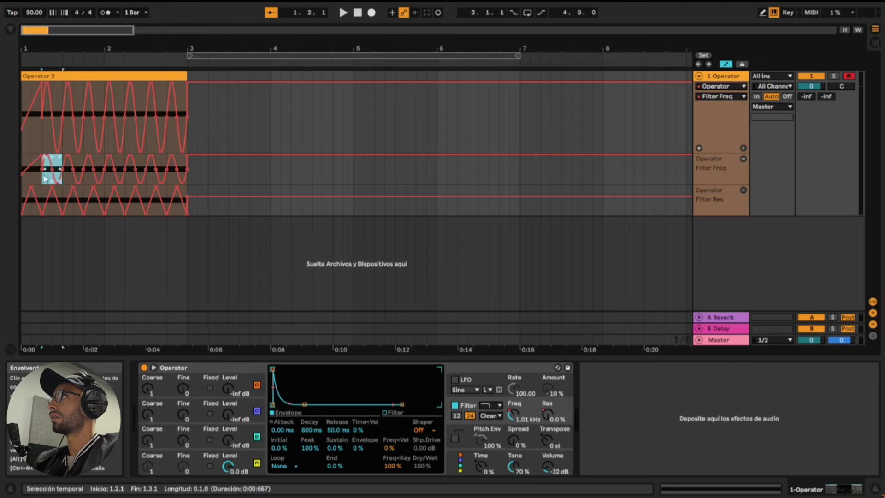
left_click(28, 158)
key("ctrl+v")
key("space")
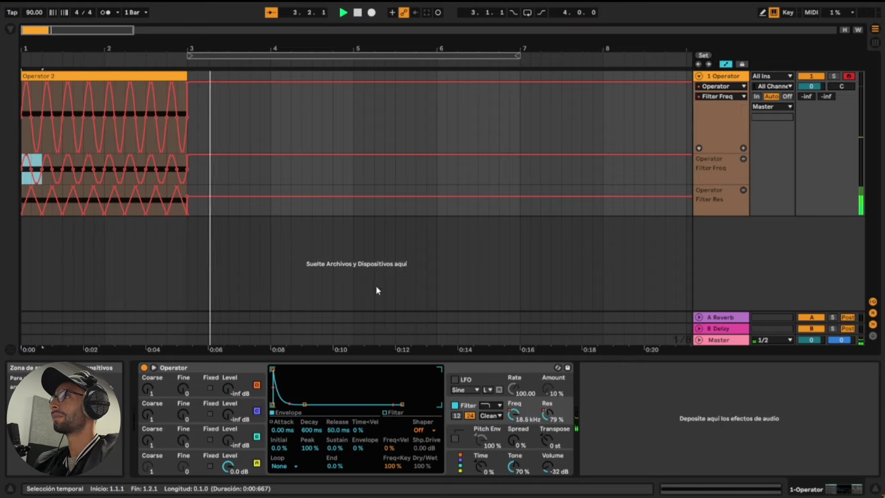
- Drop Res to 0% and Freq to 30 Hz after the clip, then audition the sweep
left_click_drag(189, 200, 189, 214)
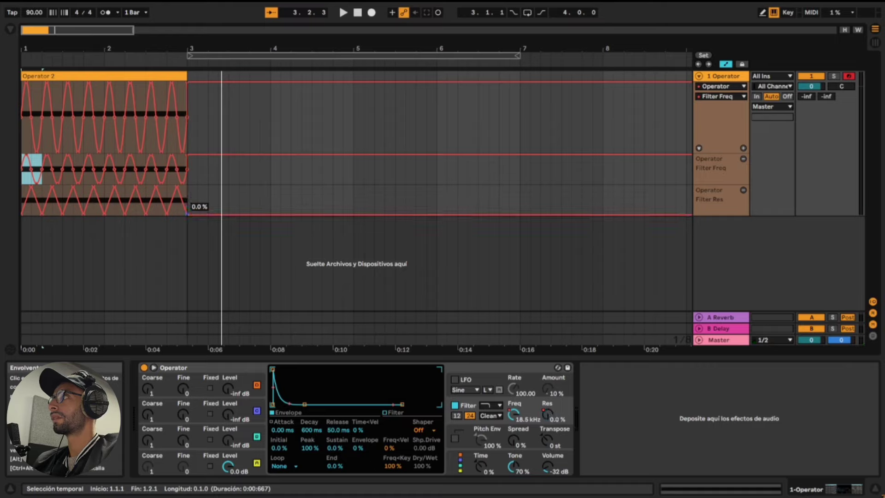
left_click_drag(188, 158, 193, 178)
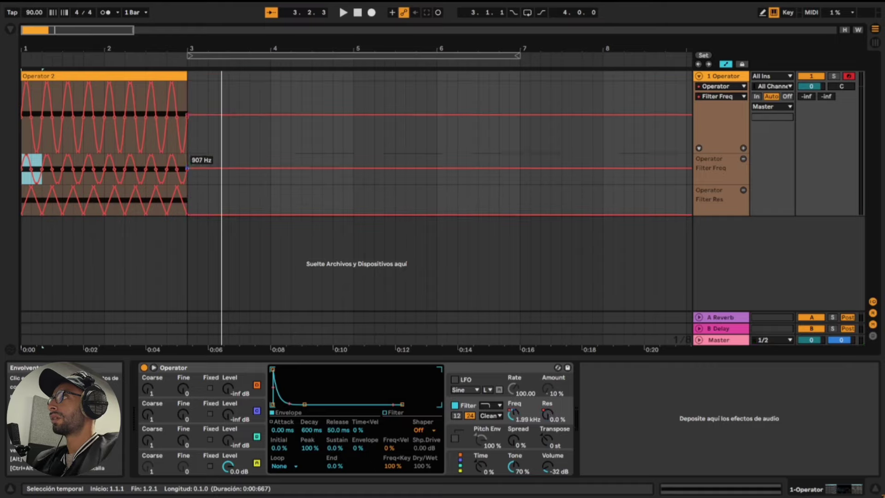
left_click(188, 166)
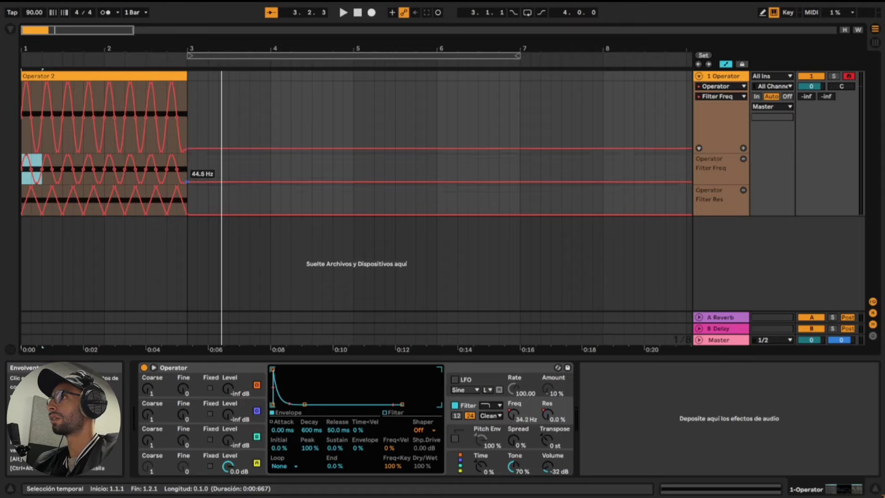
left_click_drag(188, 181, 187, 181)
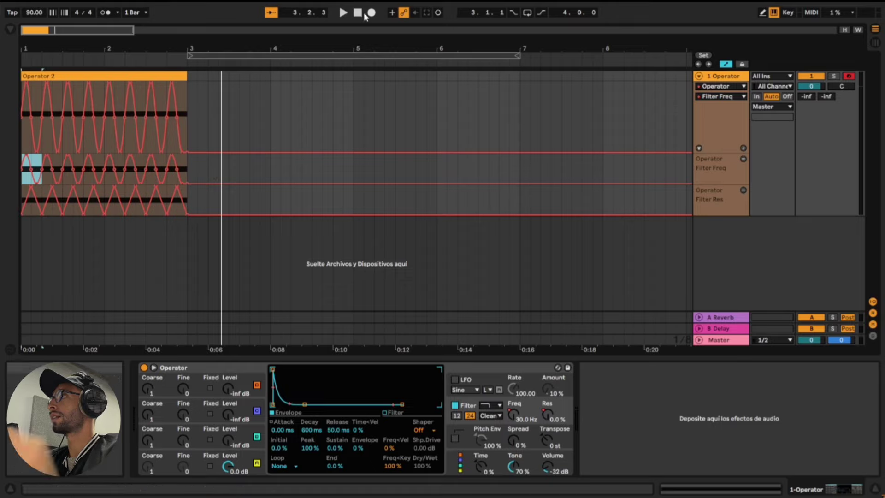
left_click(360, 13)
key("space")
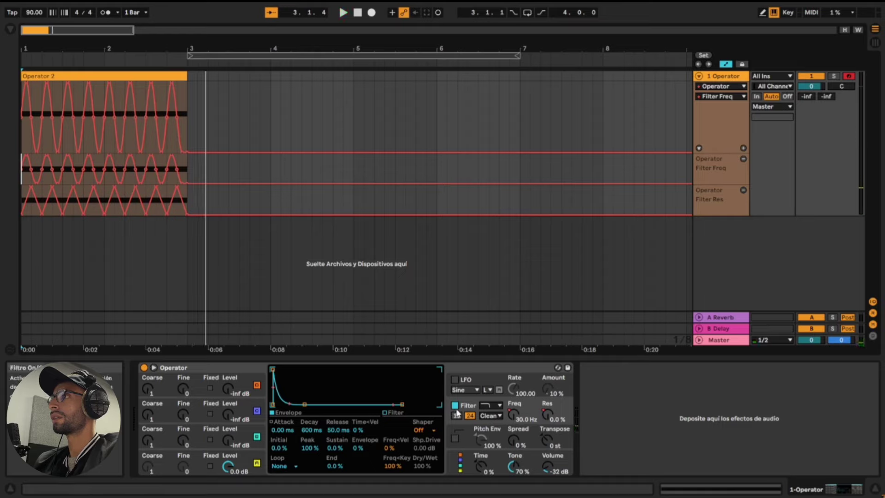
- Change the Operator filter circuit to OSR and bring up the Filter Drive parameter's options
left_click(492, 416)
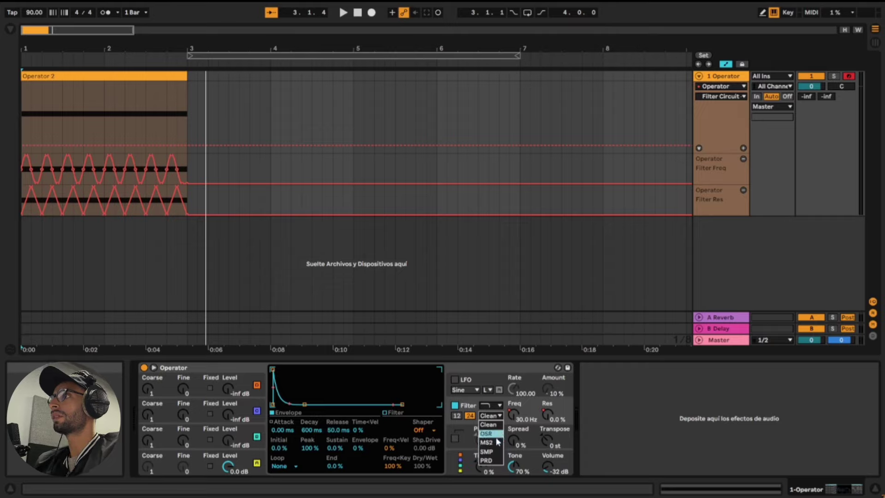
left_click(496, 435)
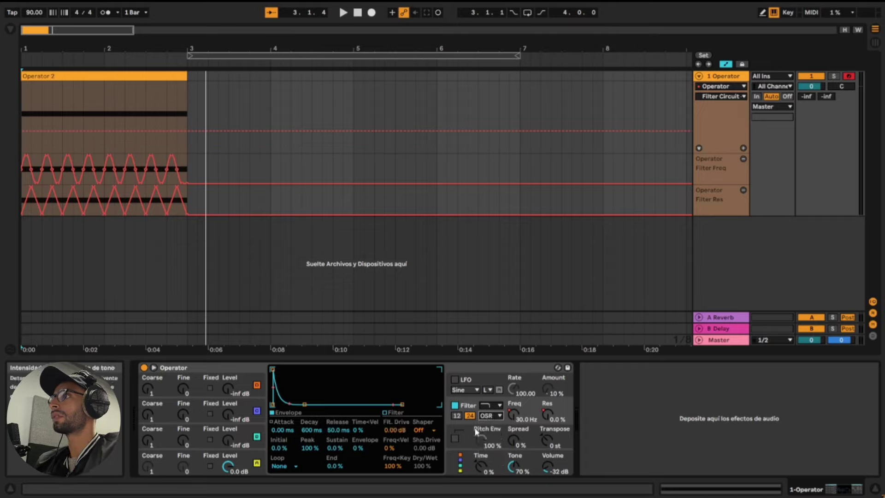
left_click(400, 433)
right_click(398, 432)
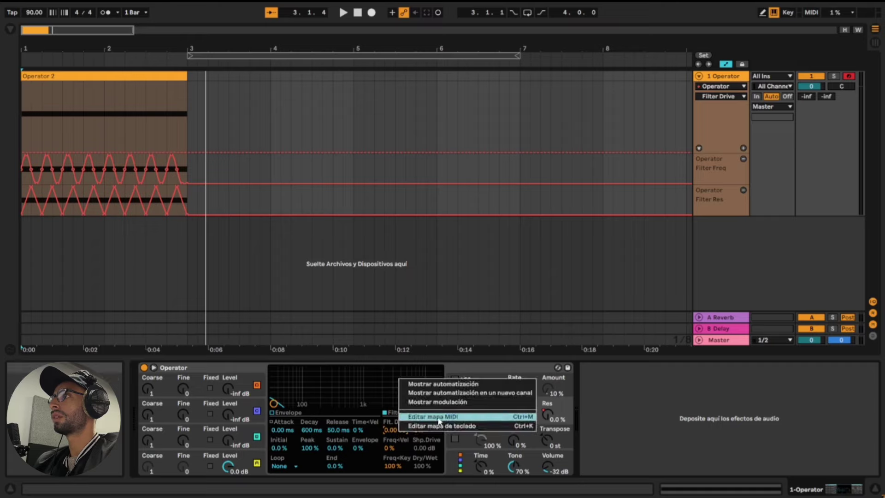
- Show the Filter Drive automation lane and set a position in it
left_click(476, 393)
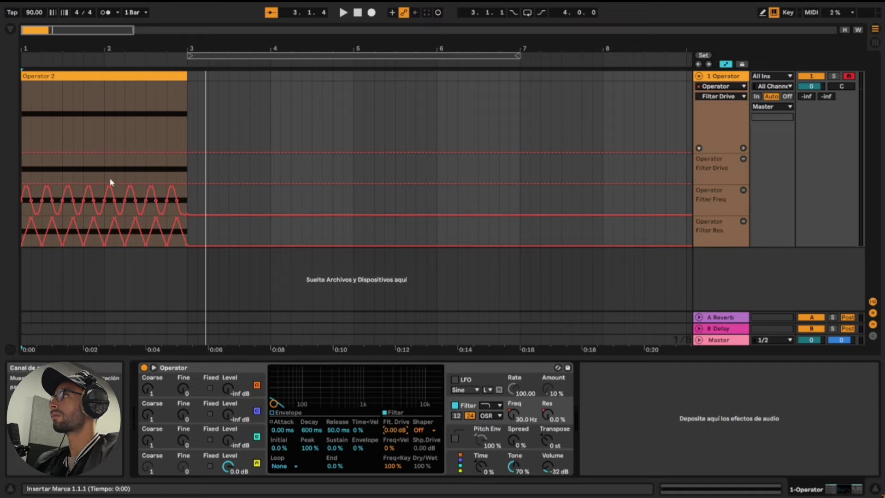
mouse_move(28, 170)
left_mouse_down()
mouse_move(65, 170)
mouse_move(21, 171)
left_mouse_up()
left_click(61, 172)
right_click(33, 165)
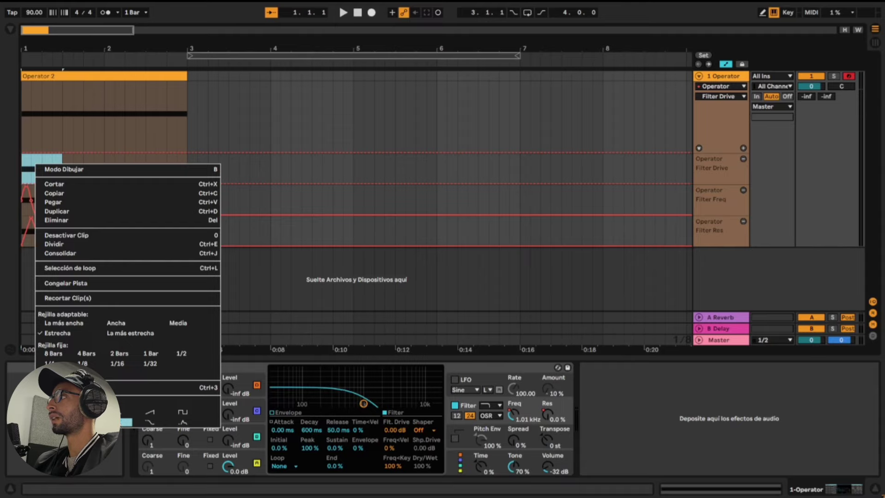
key("Escape")
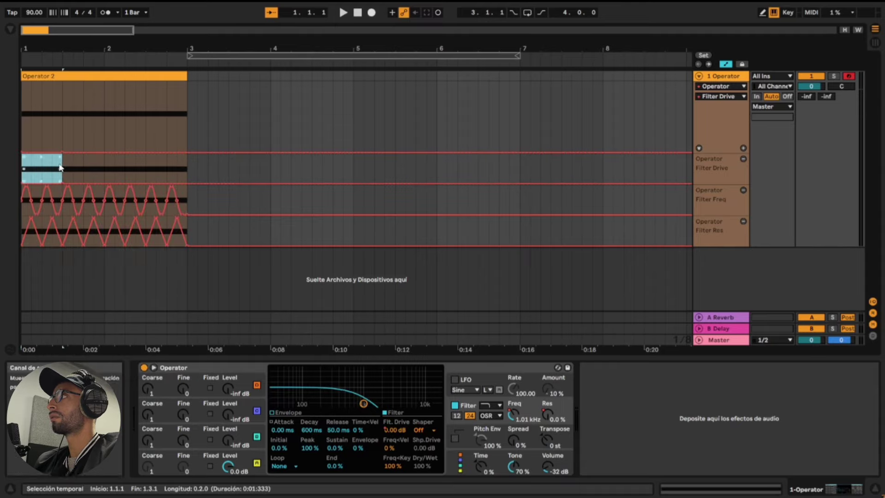
- Insert a square pulse over the first two beats and repeat it toward bar 3
left_click_drag(64, 171, 30, 166)
right_click(29, 165)
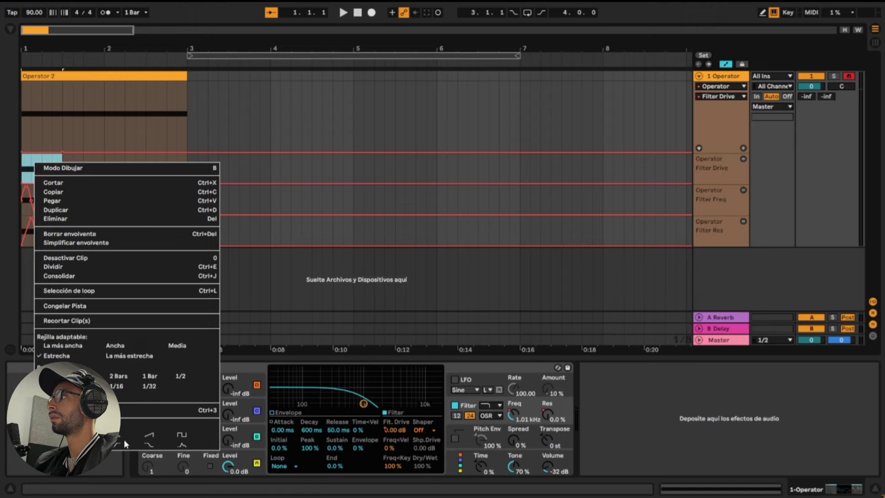
left_click(124, 441)
right_click(49, 176)
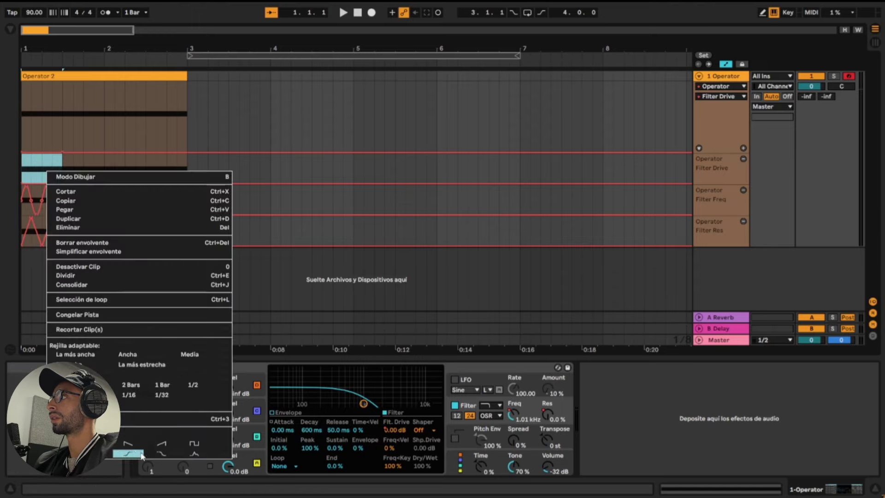
left_click(191, 443)
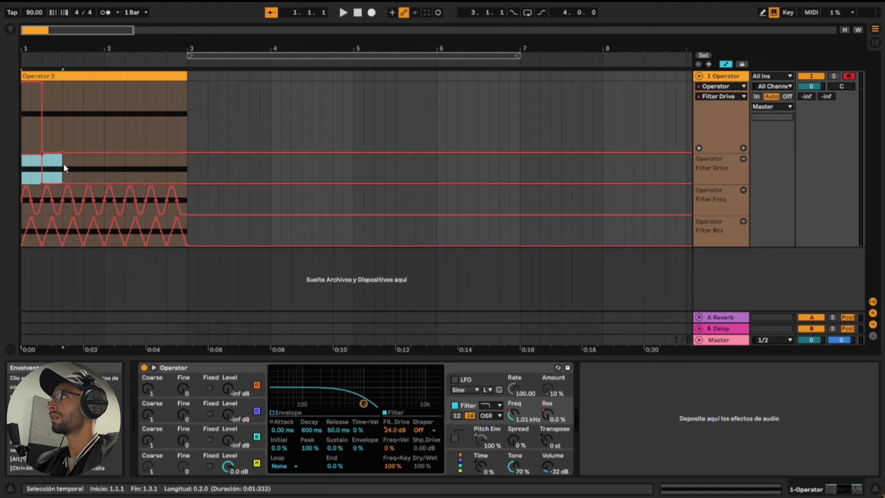
left_click_drag(73, 166, 1, 171)
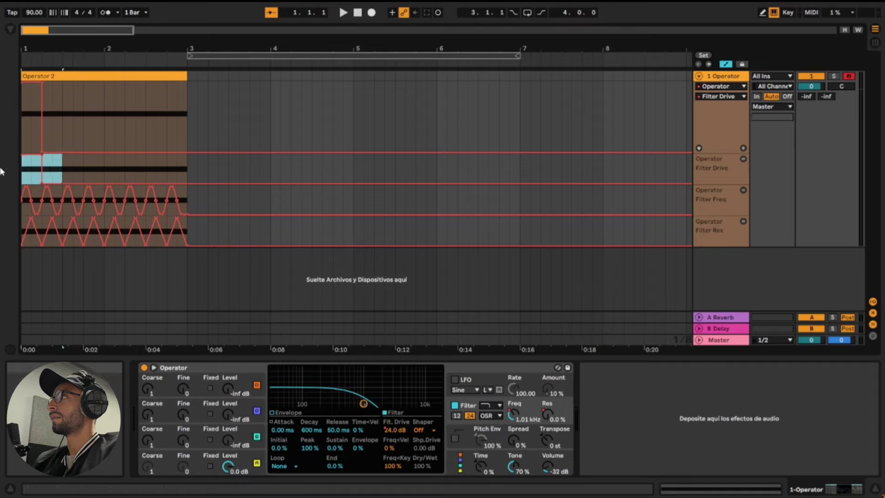
key("ctrl+d")
key("ctrl+d")
key("ctrl+d")
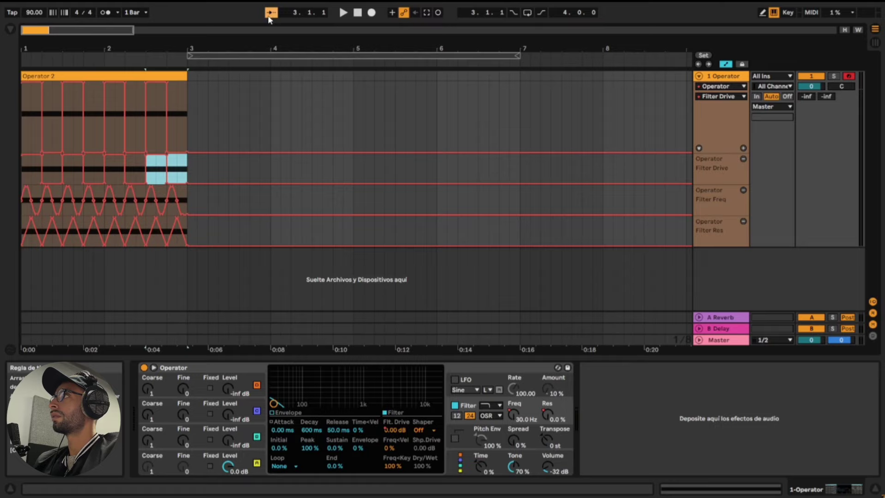
- Lower Filter Drive at the clip's end and raise a bar-2 segment to mid-height
left_click(356, 14)
left_click(343, 12)
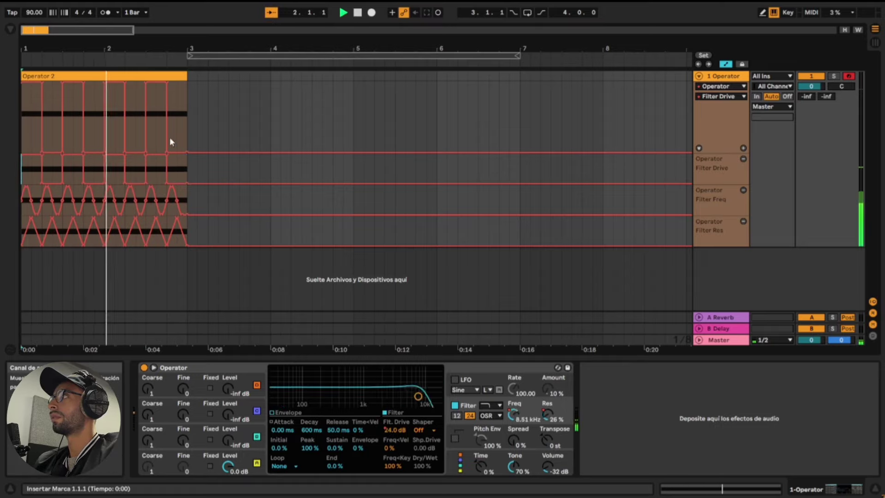
left_click_drag(168, 174, 187, 166)
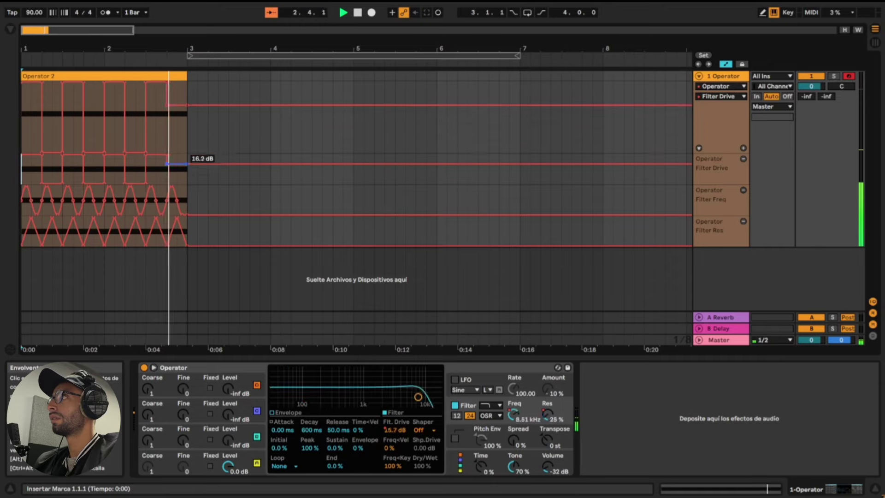
left_click(187, 168)
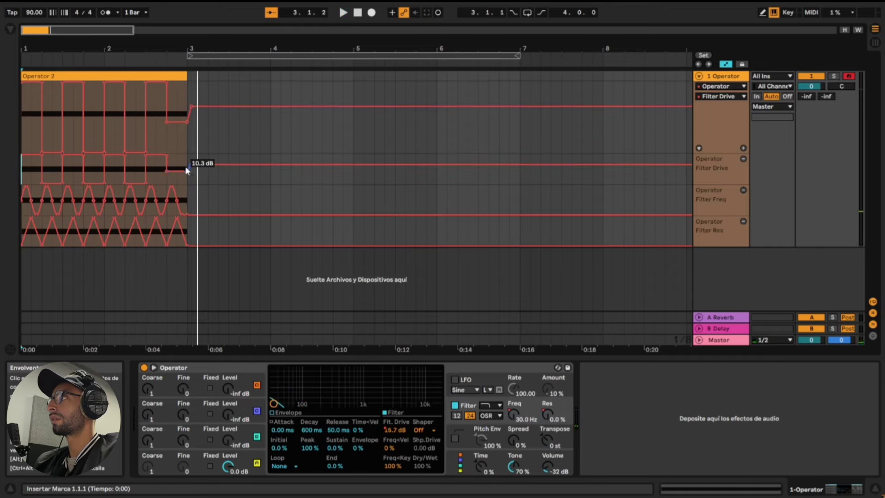
left_click(137, 173)
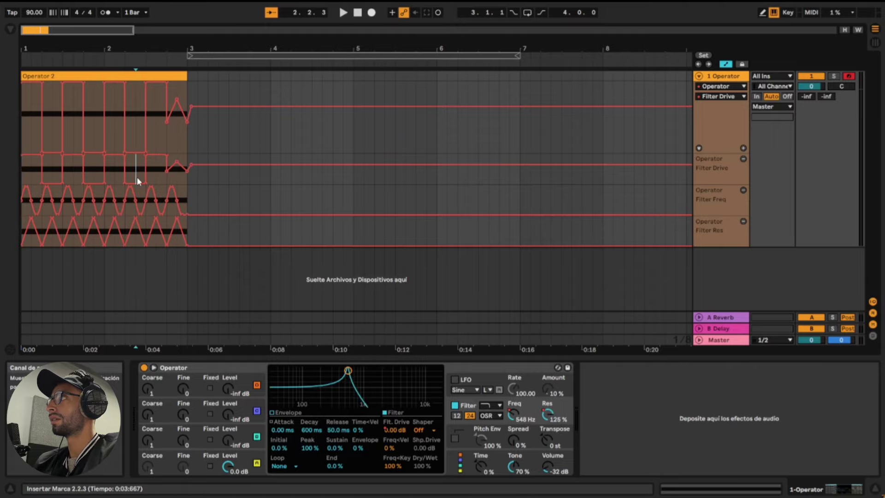
left_click_drag(136, 182, 136, 169)
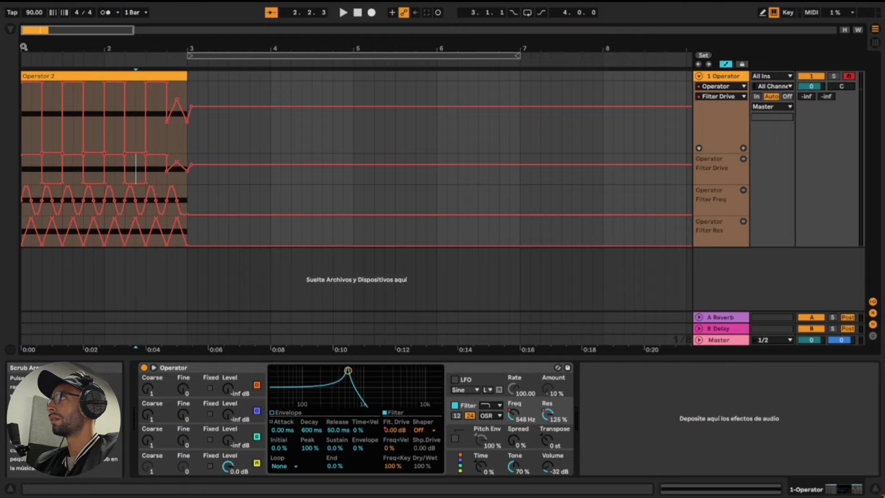
scroll(23, 47, "up", 3)
scroll(23, 47, "up", 2)
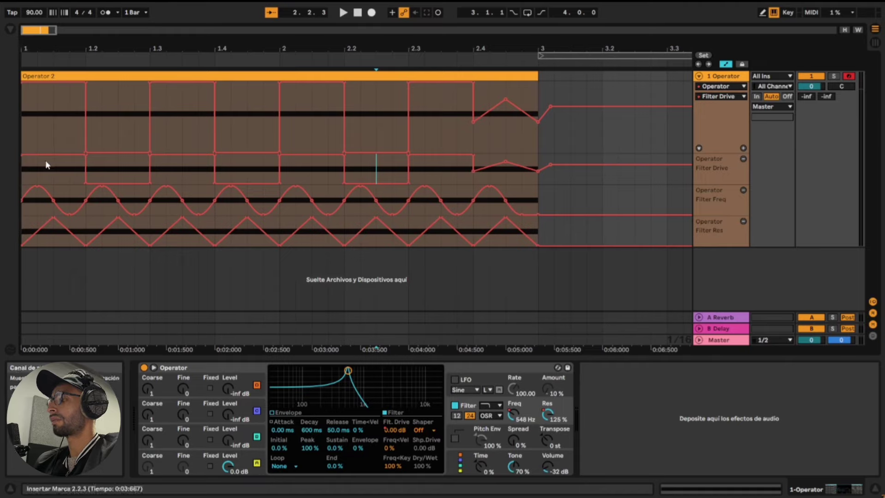
- Duplicate the Filter Drive pattern from bar 1 through bar 3 and play the clip
left_click(70, 161)
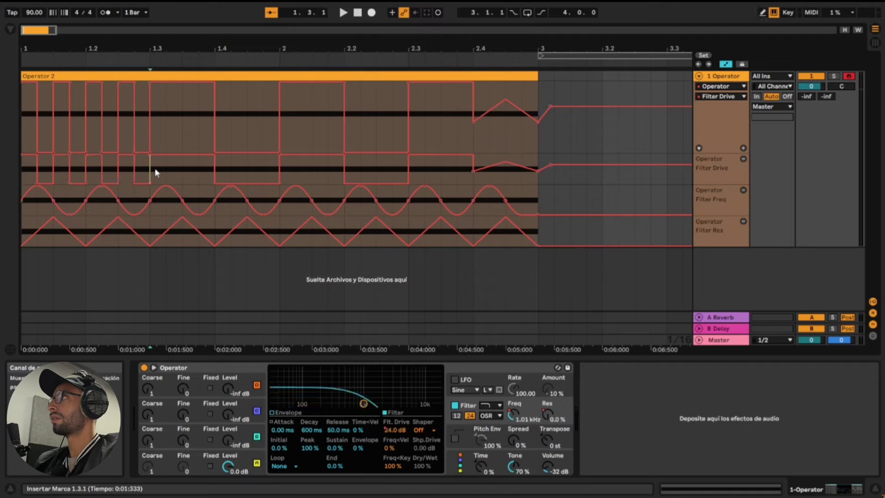
left_click_drag(150, 170, 2, 177)
key("ctrl+d")
key("ctrl+d")
key("ctrl+d")
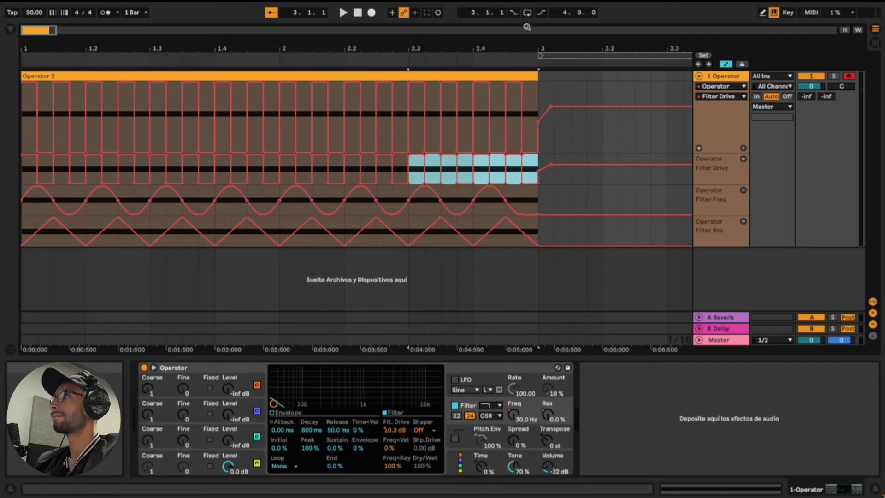
left_click(359, 17)
key("space")
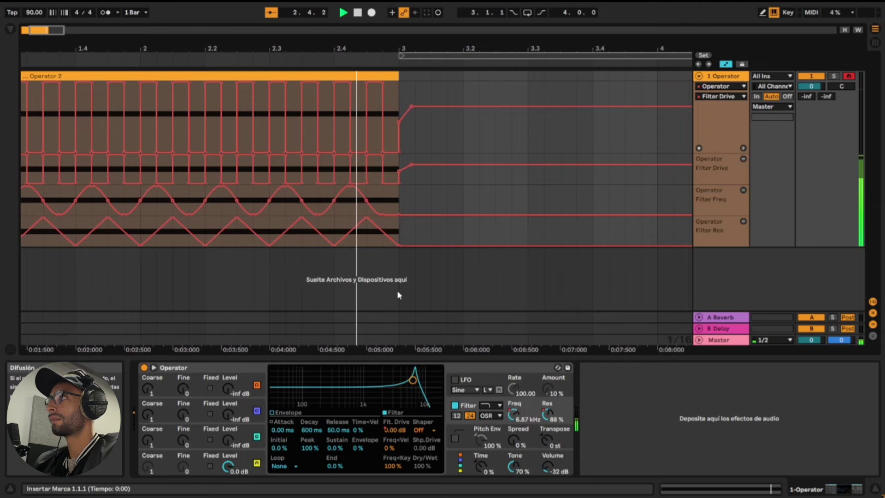
key("space")
left_click_drag(217, 49, 216, 76)
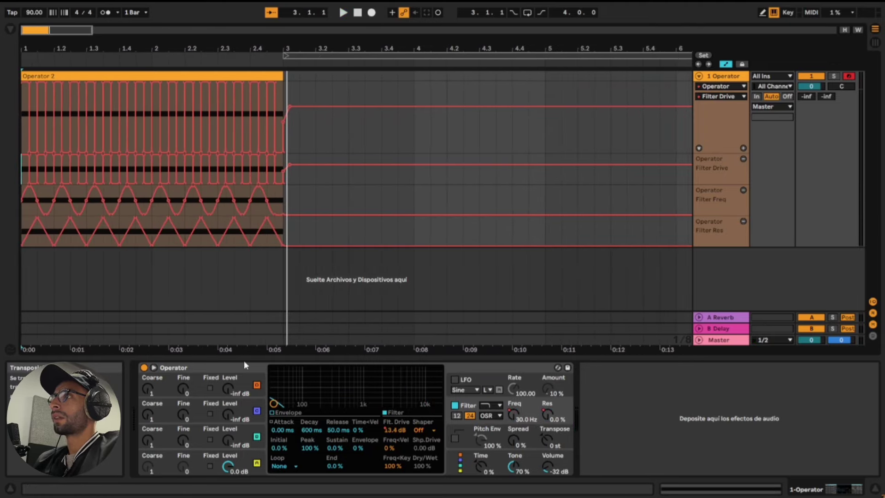
- Browse the device library to the Audio Effects Drive & Color folder
left_click(12, 29)
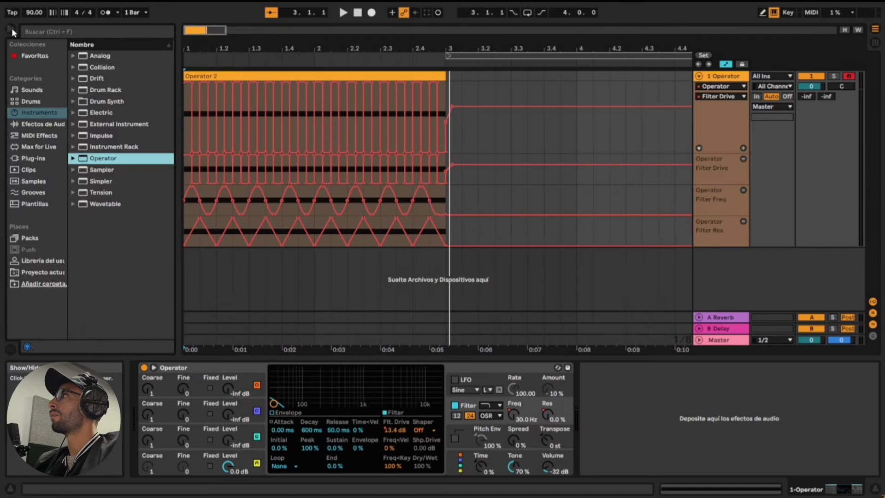
left_click(42, 125)
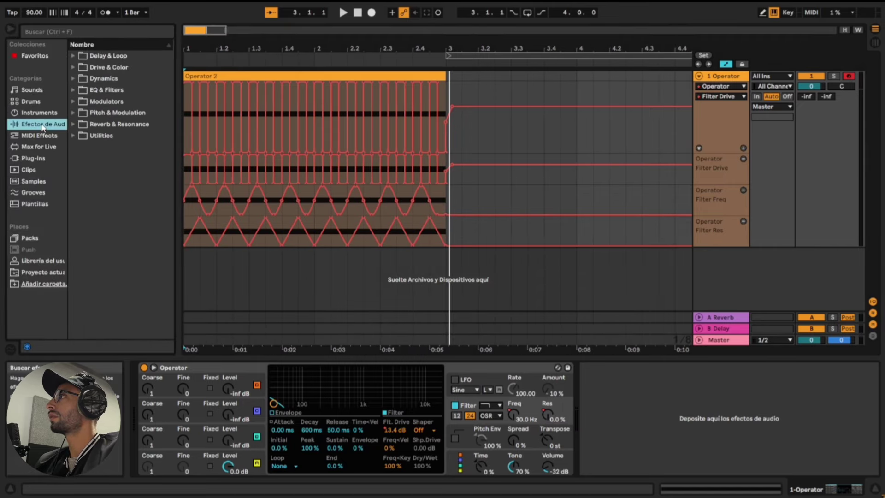
left_click(74, 56)
left_click(72, 55)
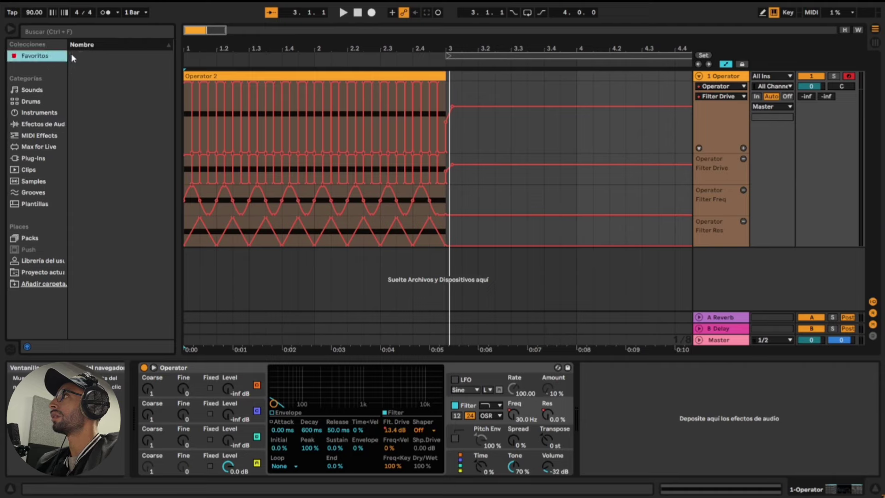
left_click(43, 124)
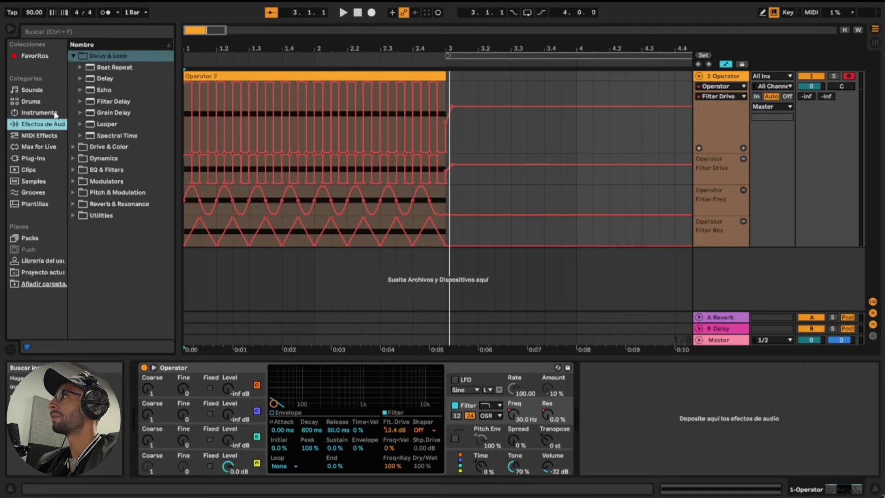
left_click(49, 113)
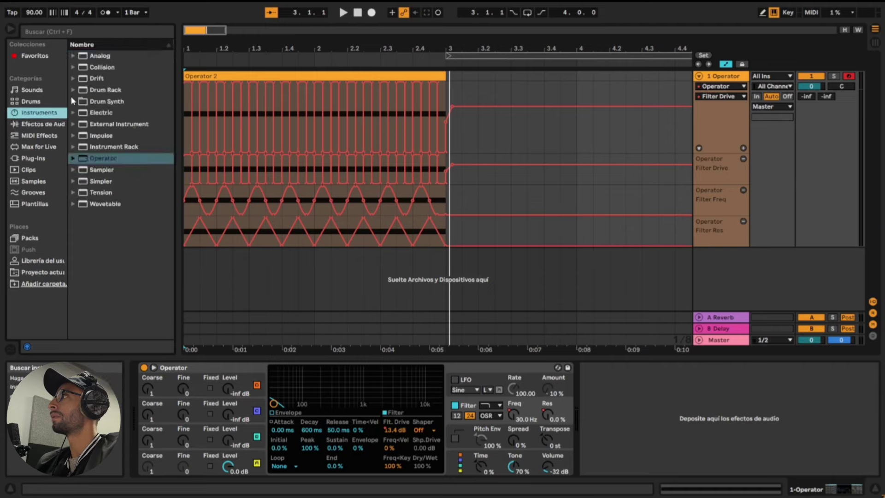
left_click(62, 123)
left_click(71, 55)
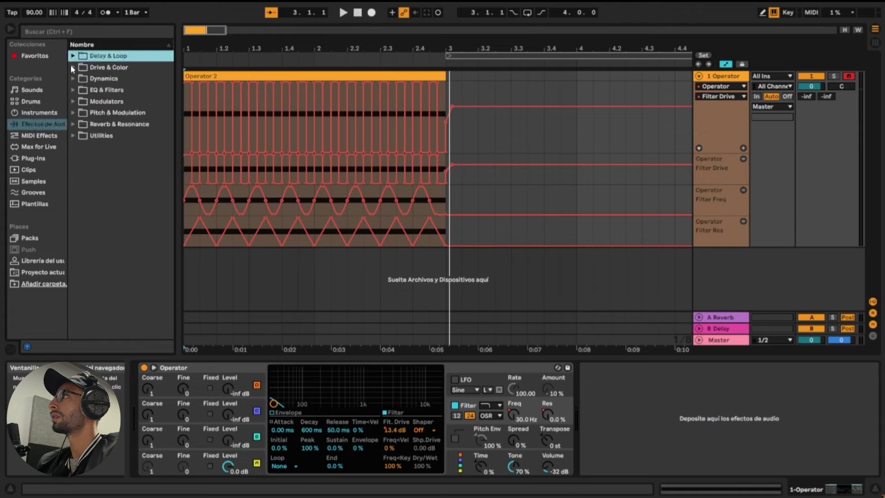
- Drop Amp after Operator and audition its Rock and Lead models during playback
left_click_drag(103, 78, 448, 252)
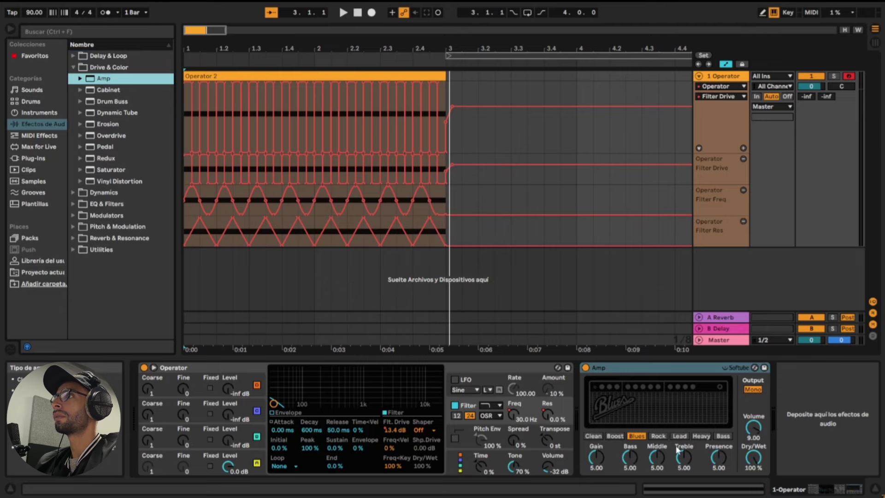
left_click_drag(758, 454, 758, 458)
key("space")
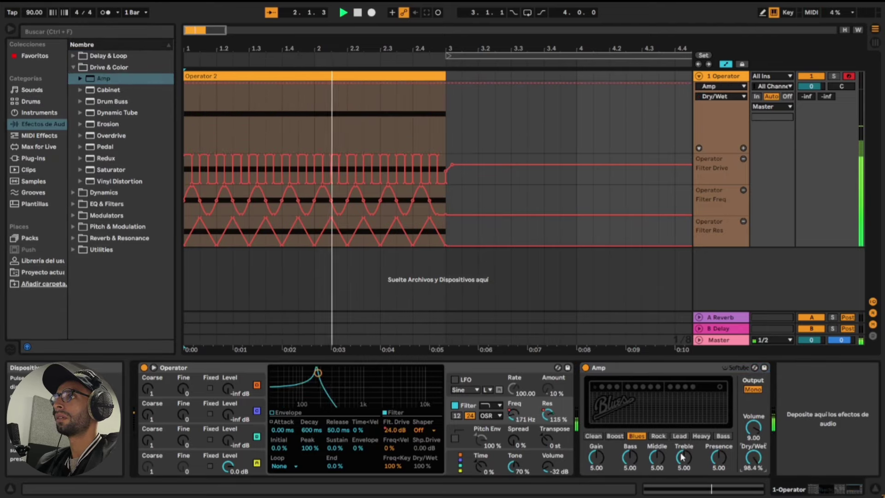
left_click_drag(629, 455, 629, 458)
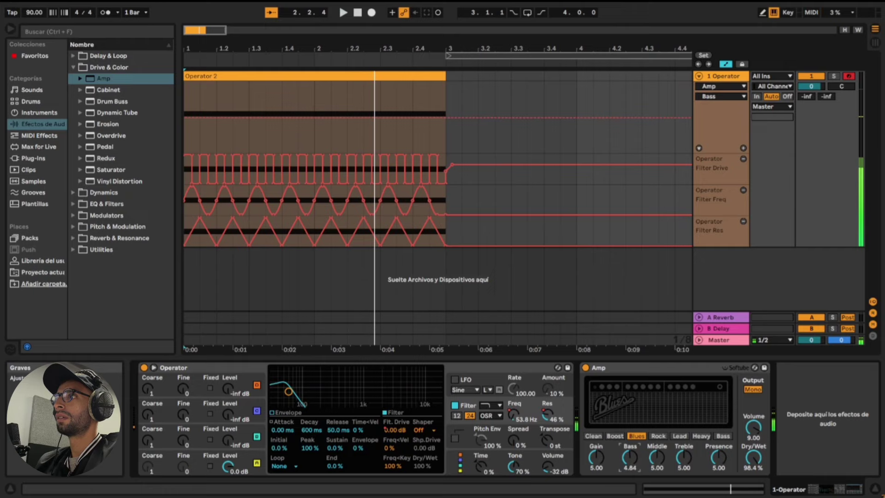
left_click(661, 436)
left_click(685, 437)
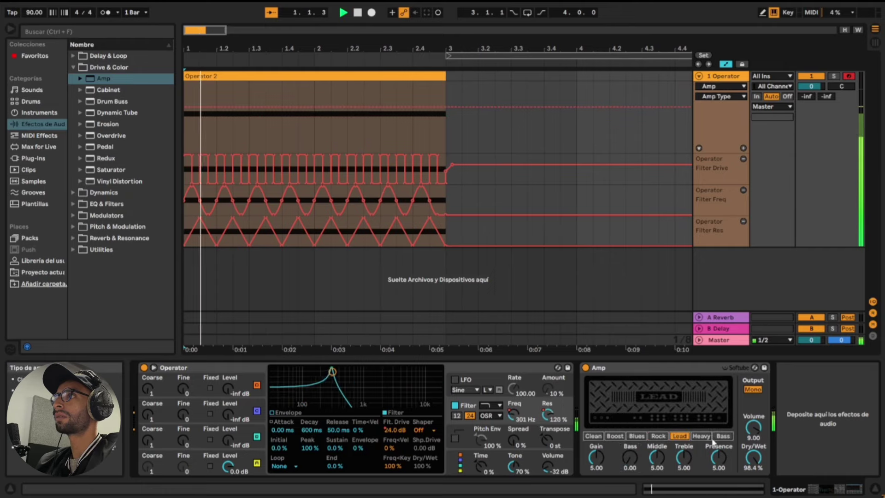
- Choose the Clean model at 36.5% dry/wet and raise Middle, Treble and Presence
left_click_drag(754, 457, 712, 448)
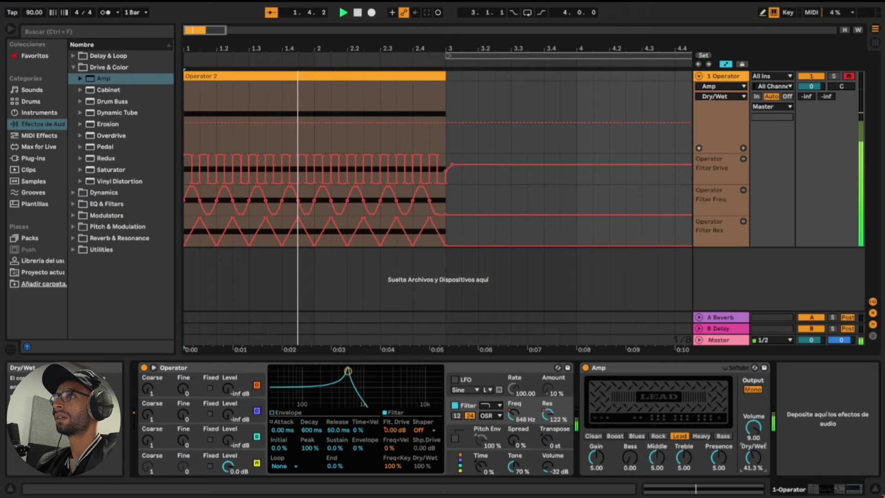
left_click(598, 437)
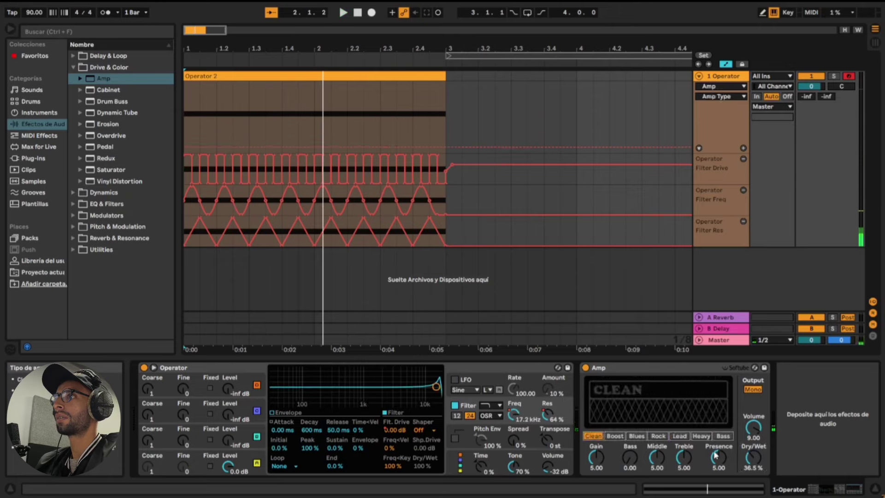
left_click_drag(685, 462, 685, 408)
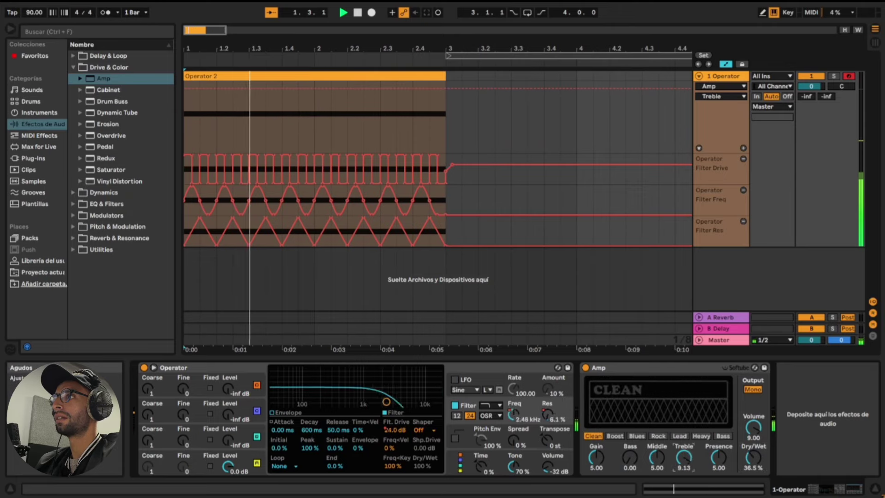
mouse_move(657, 458)
left_mouse_down()
mouse_move(650, 443)
mouse_move(657, 466)
left_mouse_up()
mouse_move(718, 461)
left_mouse_down()
mouse_move(711, 451)
mouse_move(718, 454)
left_mouse_up()
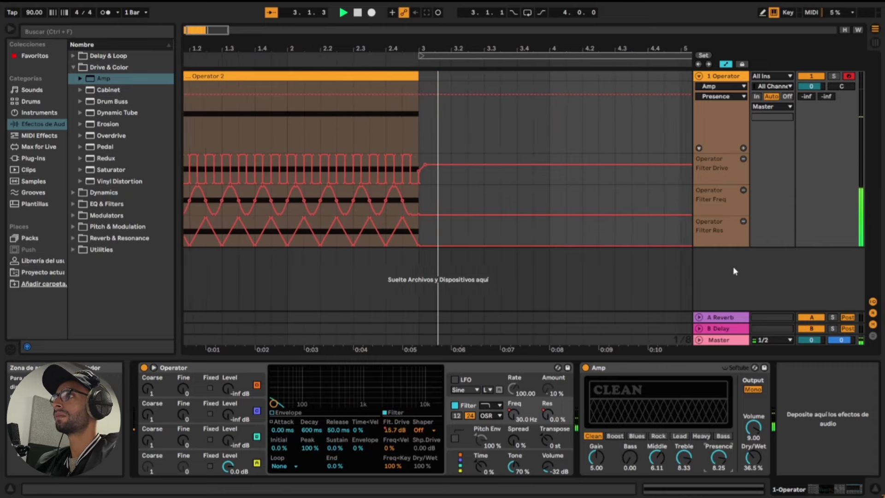
- Insert a new audio track with its input set to Resampling
left_click_drag(356, 52, 356, 42)
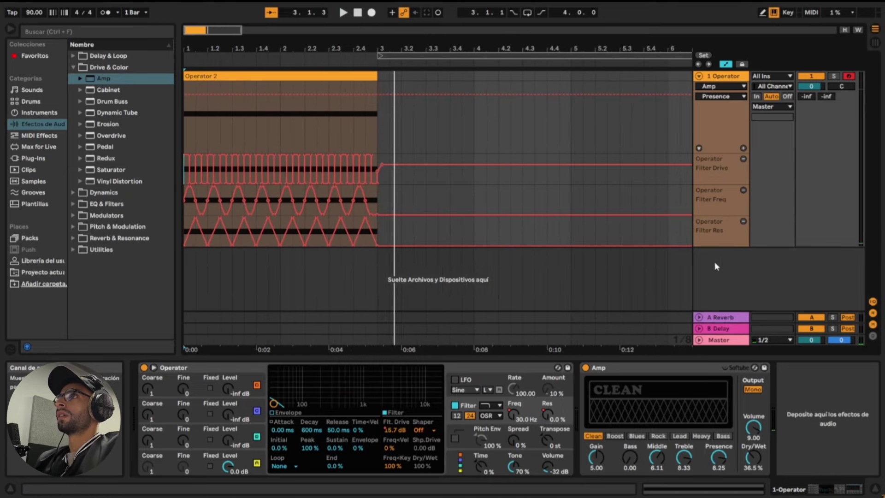
right_click(719, 273)
left_click(777, 283)
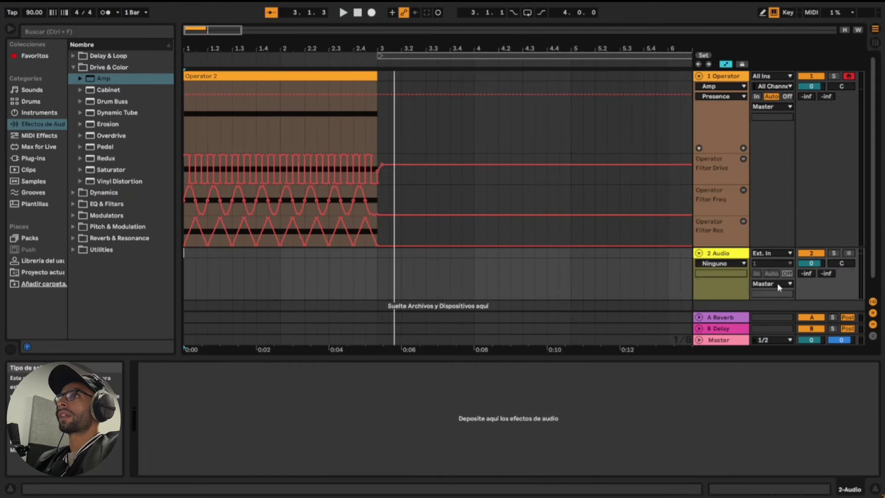
left_click(785, 256)
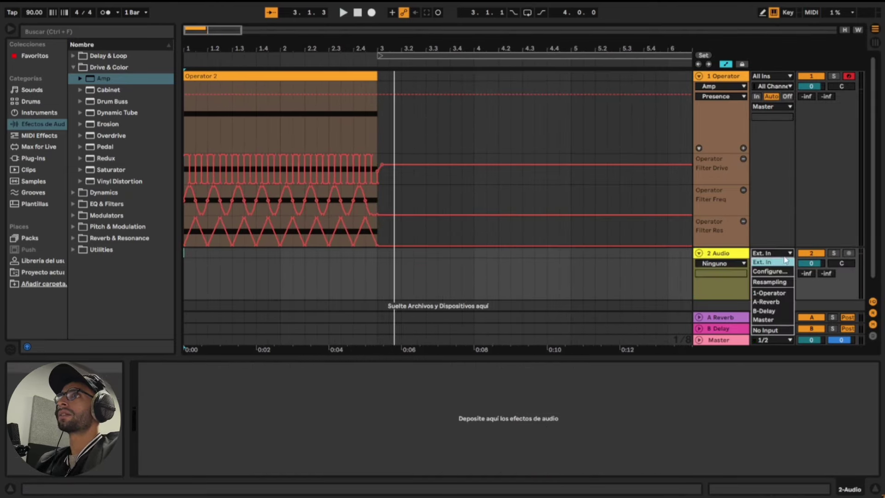
left_click(792, 293)
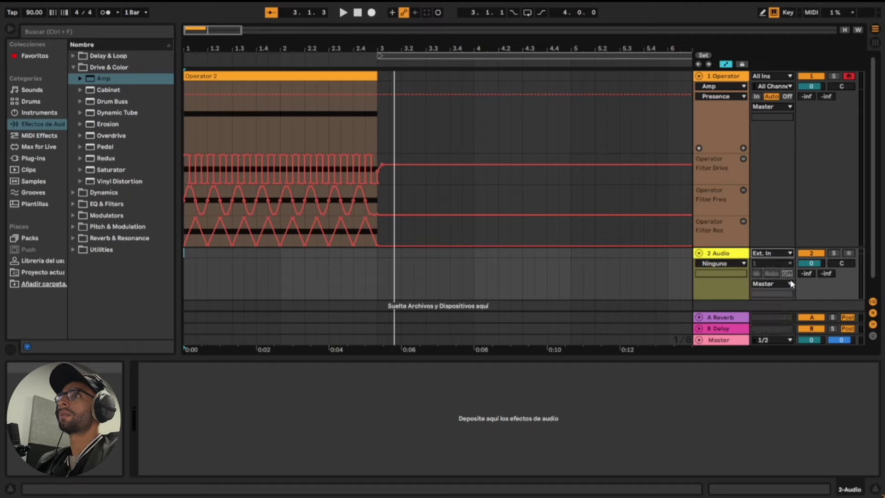
- Record two bars of the resampled sound and trim the clip to end at bar 3
left_click(371, 14)
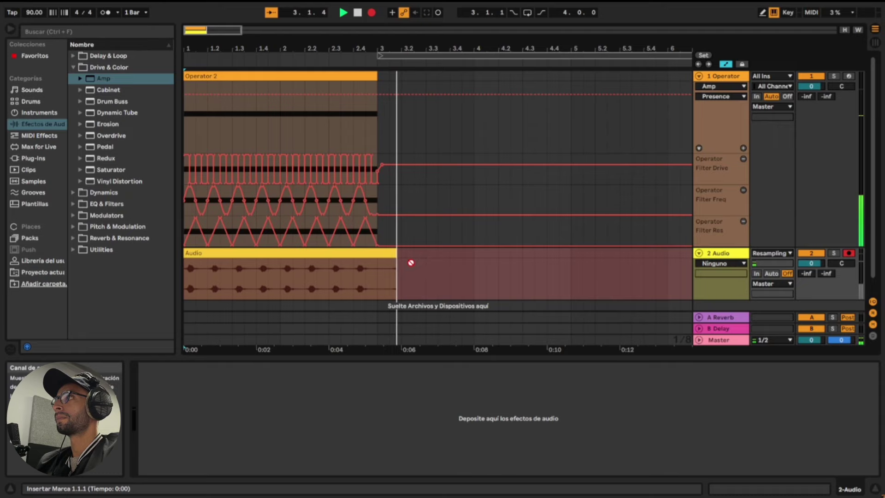
key("space")
mouse_move(403, 257)
left_mouse_down()
mouse_move(367, 251)
mouse_move(377, 251)
left_mouse_up()
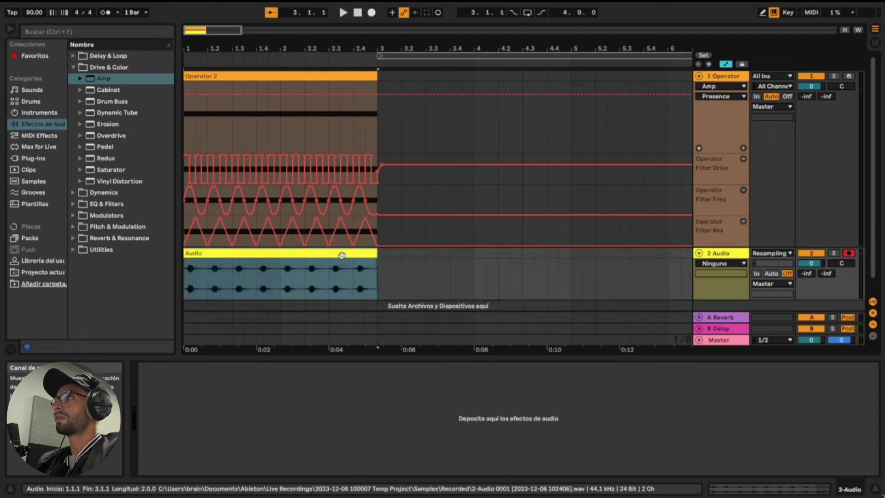
- Deactivate the Operator track, hide the browser, and shorten the resampled clip to under one bar
left_click(808, 74)
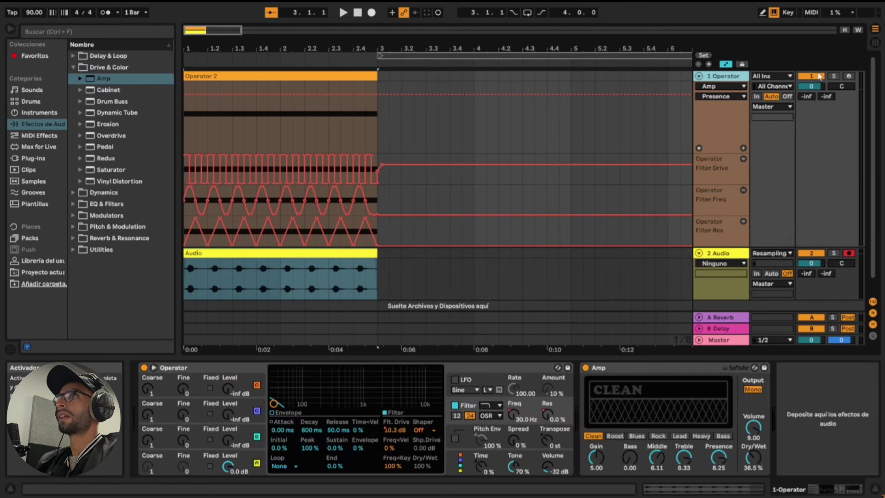
left_click(815, 76)
left_click(11, 32)
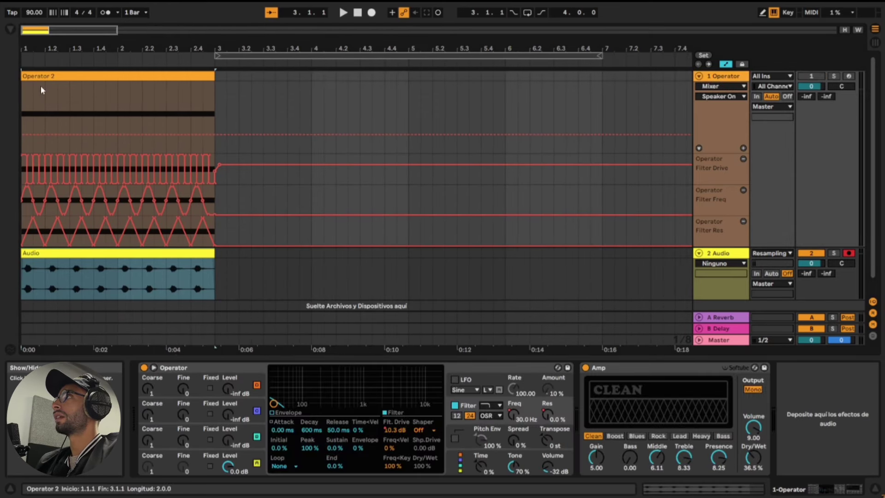
key("plus")
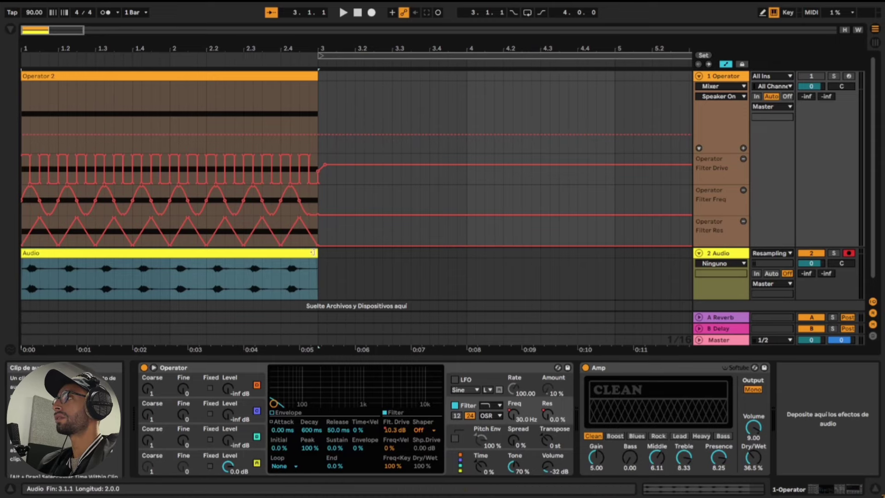
left_click(294, 284)
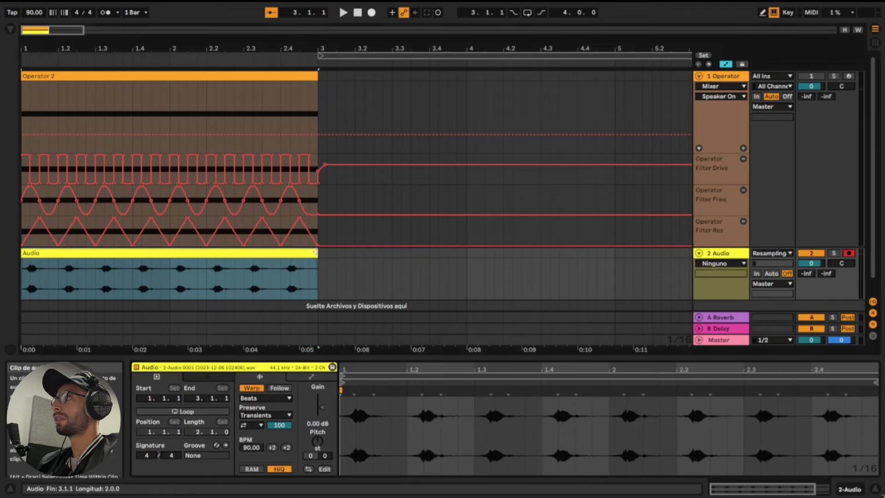
mouse_move(318, 253)
left_mouse_down()
mouse_move(95, 255)
mouse_move(272, 255)
mouse_move(125, 251)
left_mouse_up()
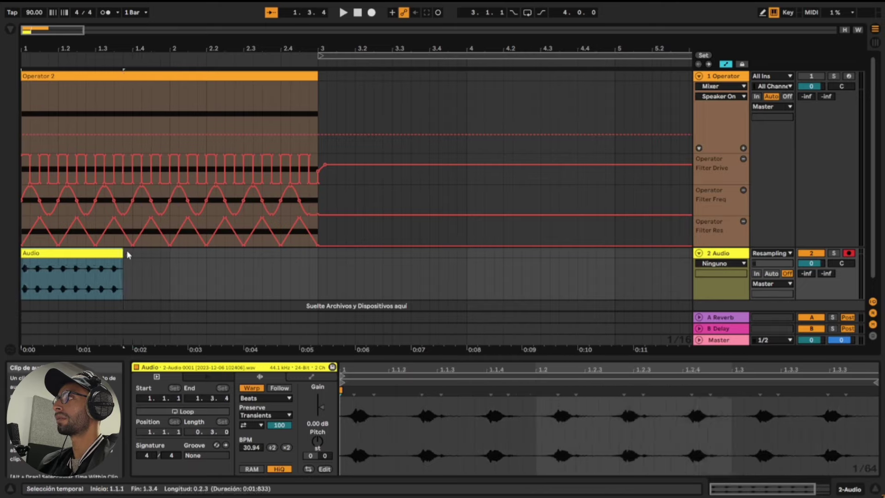
- Audition the resampled Audio clip and show its track's empty device chain
key("space")
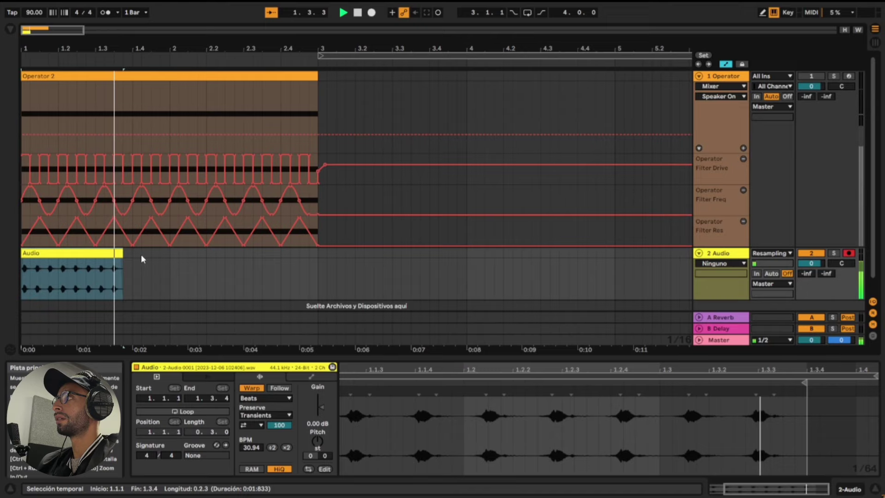
key("space")
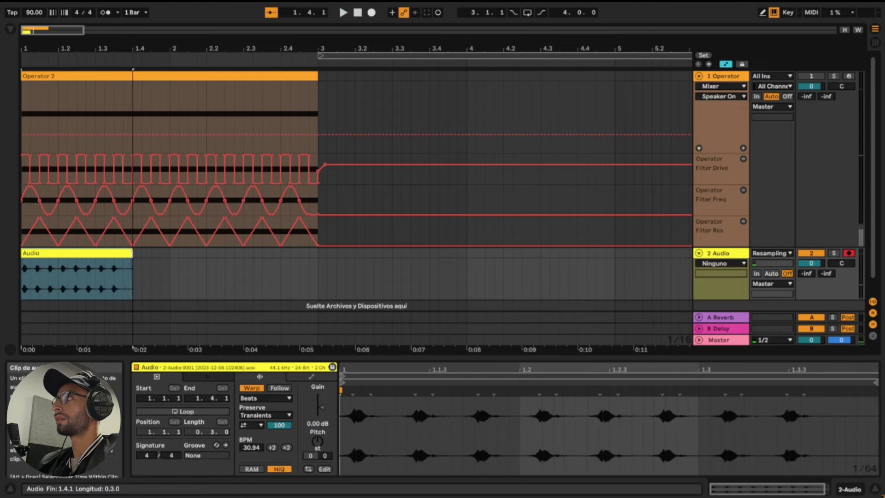
left_click(66, 267)
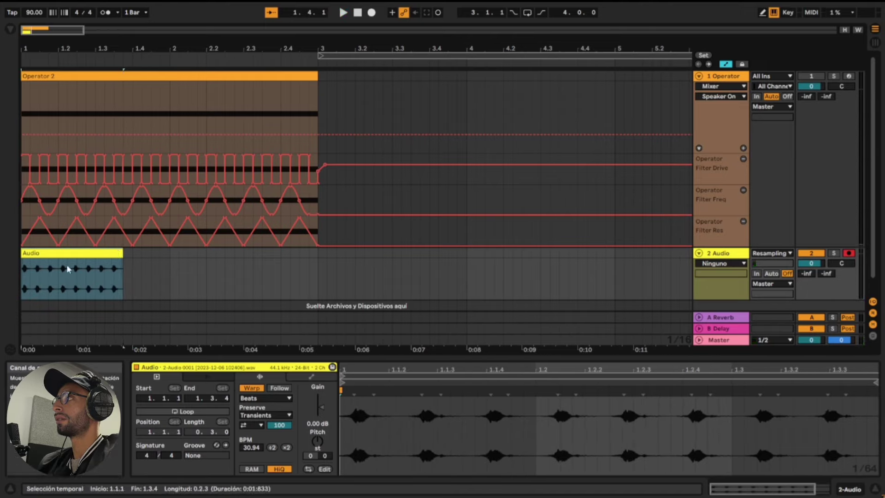
left_click(122, 260, "shift")
key("space")
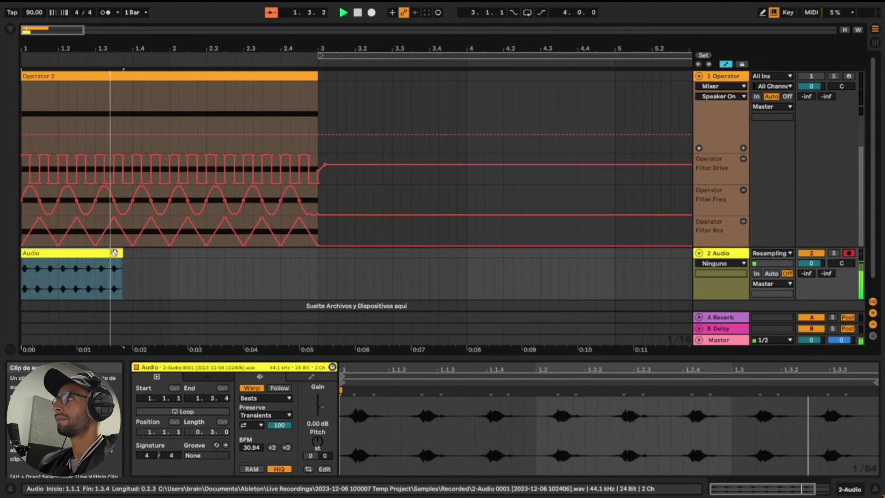
key("space")
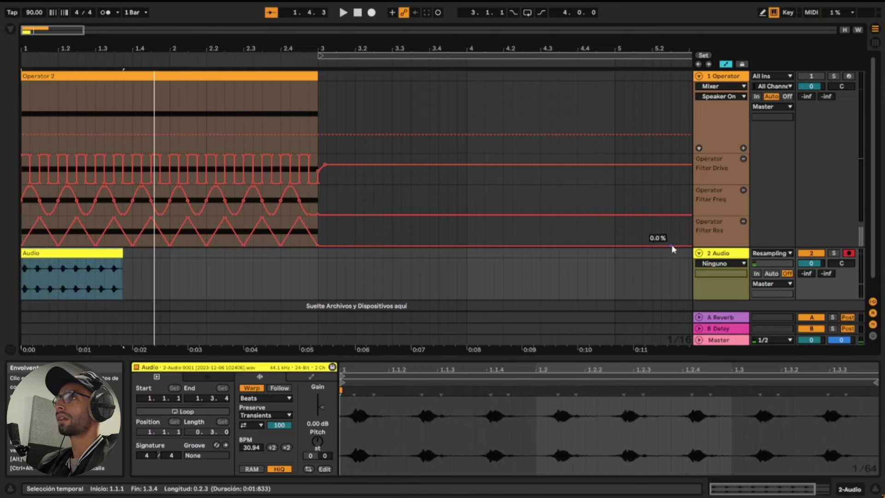
left_click(632, 259)
- Add Auto Filter from EQ & Filters to the Audio track, set to High-pass
left_click(8, 30)
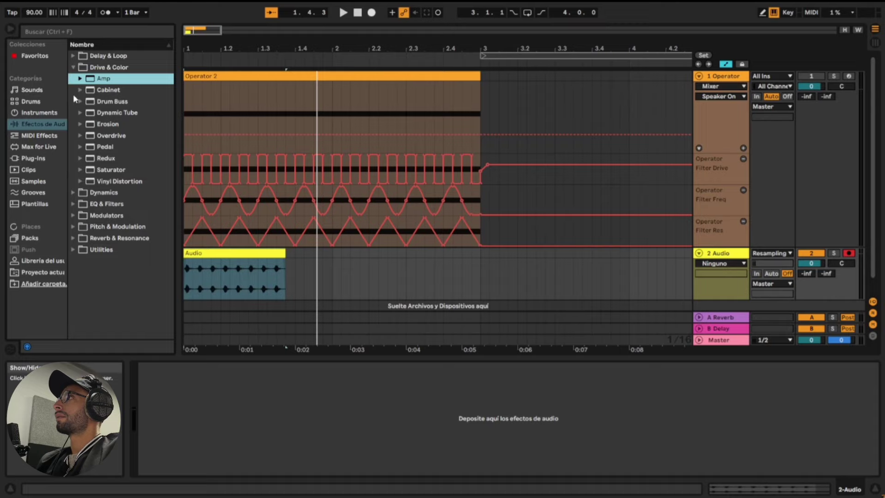
left_click(74, 68)
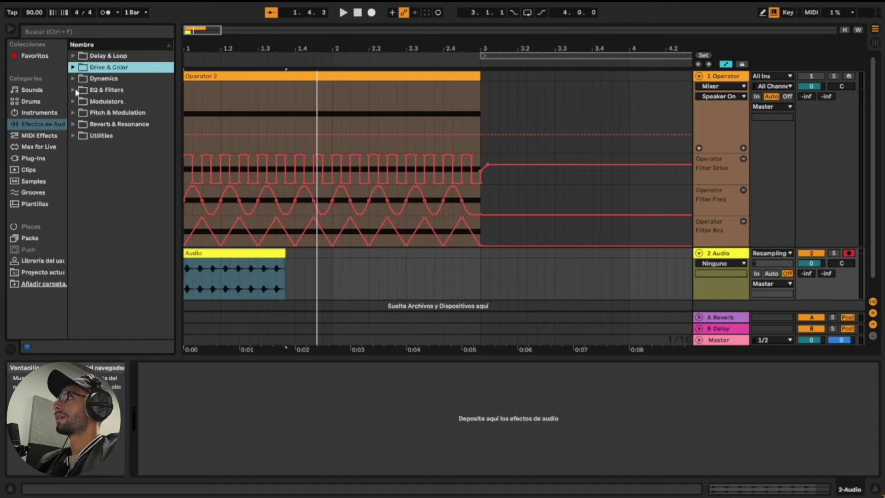
left_click(74, 90)
left_click_drag(111, 101, 265, 441)
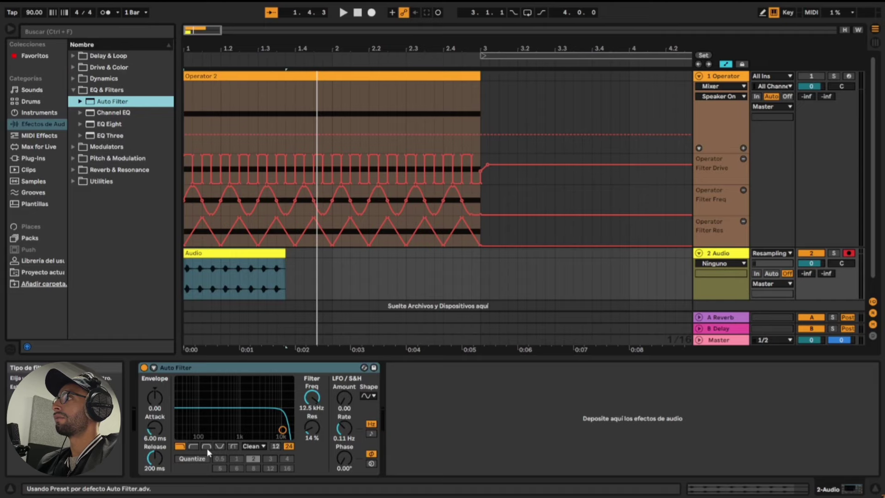
left_click(192, 446)
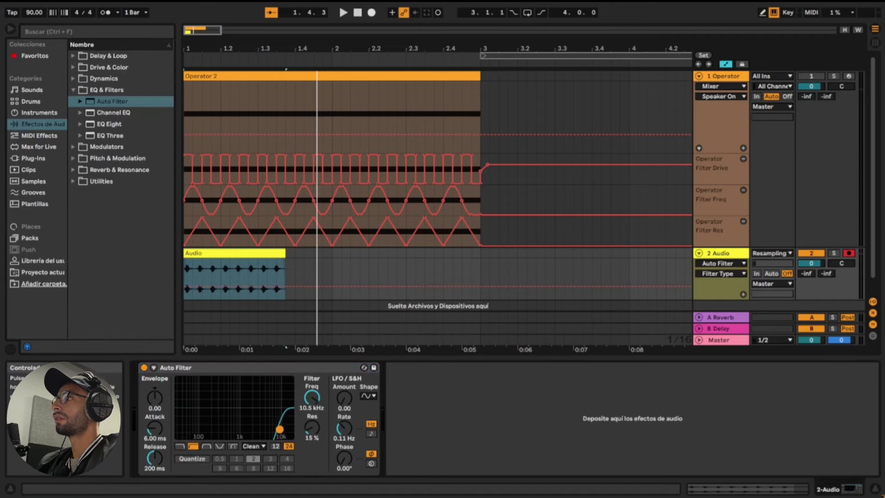
- Automate the filter frequency ramping down to about 26 Hz, folding Operator, and audition it
right_click(314, 404)
left_click(346, 411)
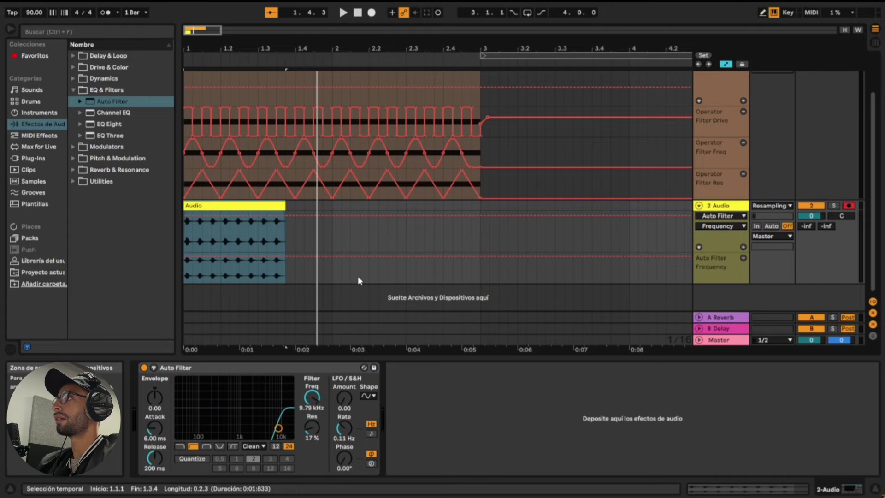
left_click(698, 76)
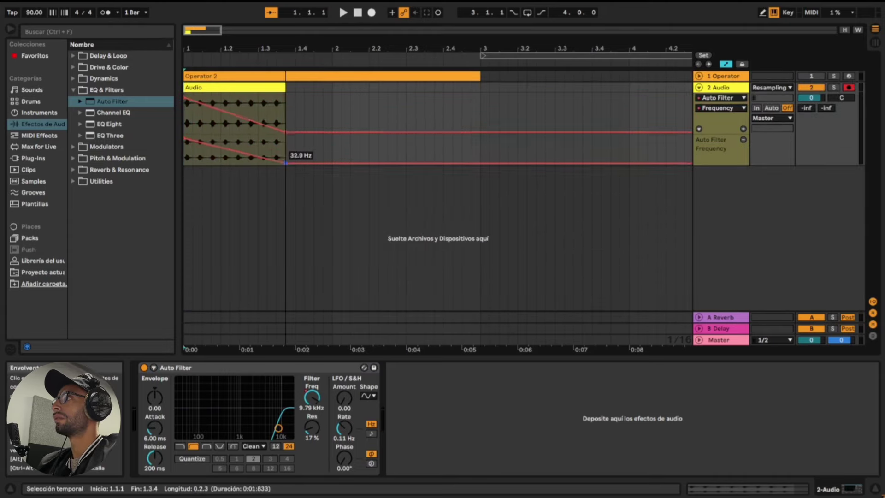
left_click_drag(188, 143, 283, 162)
key("space")
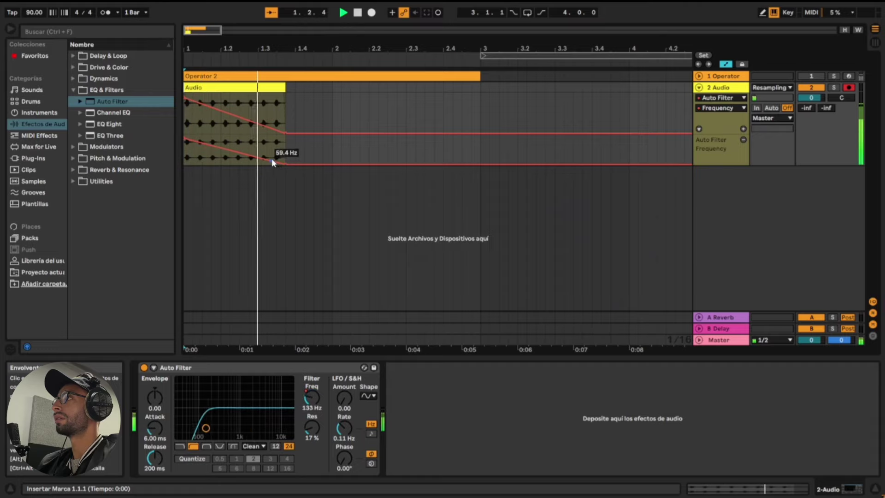
key("space")
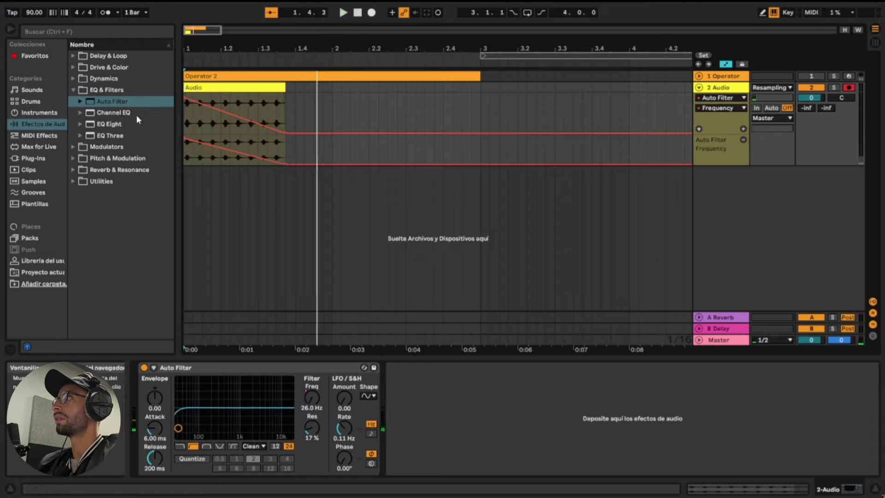
key("space")
left_click(71, 90)
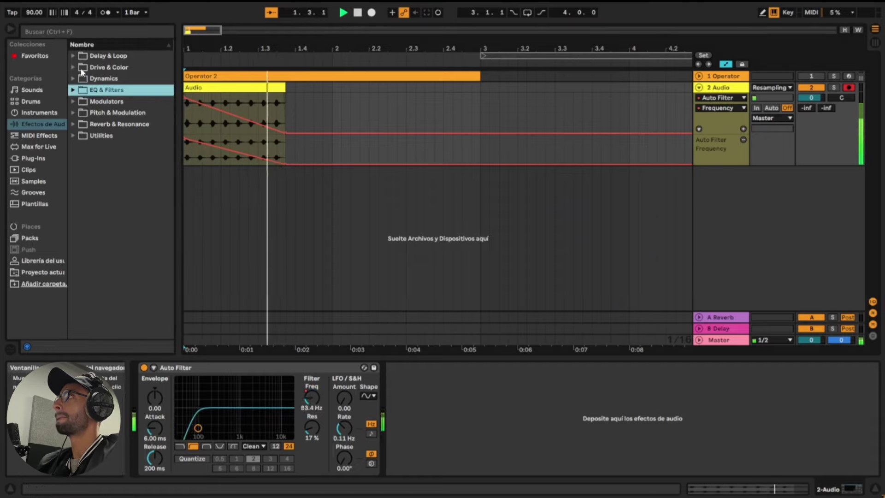
left_click(70, 56)
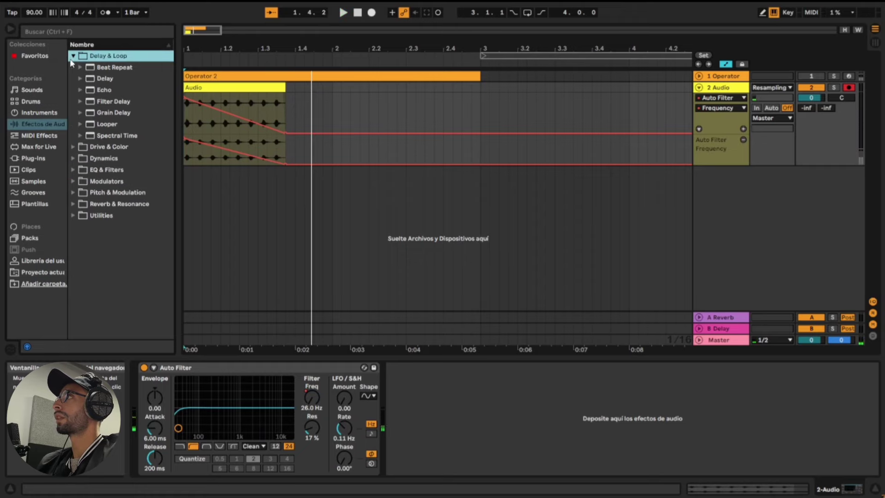
- Add Delay with Dry/Wet at 0% and show its Dry/Wet automation lane
double_click(100, 80)
left_click_drag(593, 443, 592, 484)
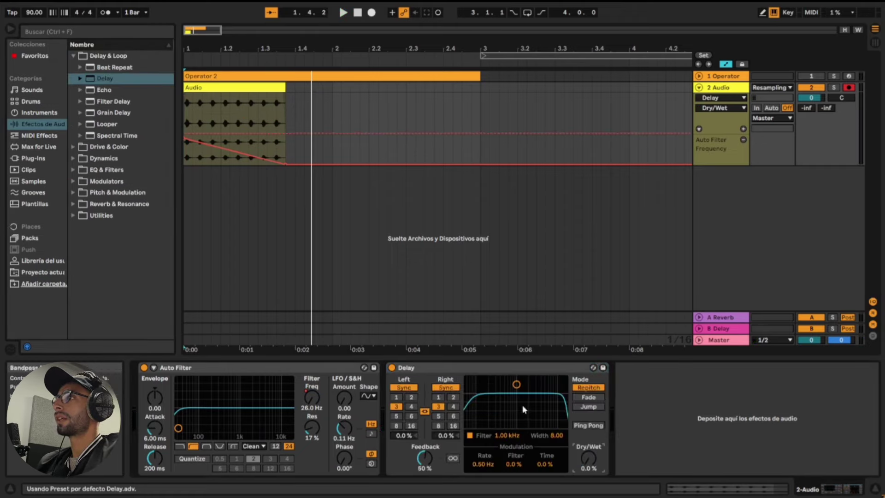
right_click(589, 457)
left_click(683, 407)
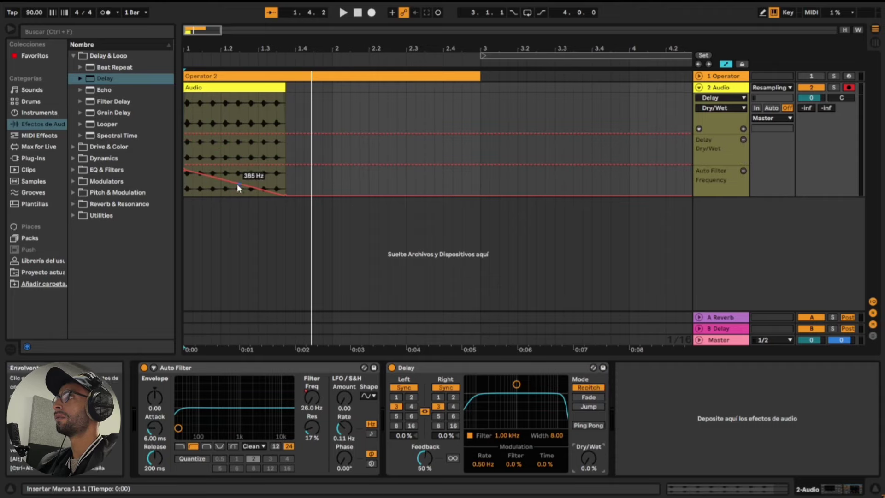
- Ramp delay Dry/Wet up to 10% at the clip end, sync time to sixteenths, and audition
left_click(203, 163)
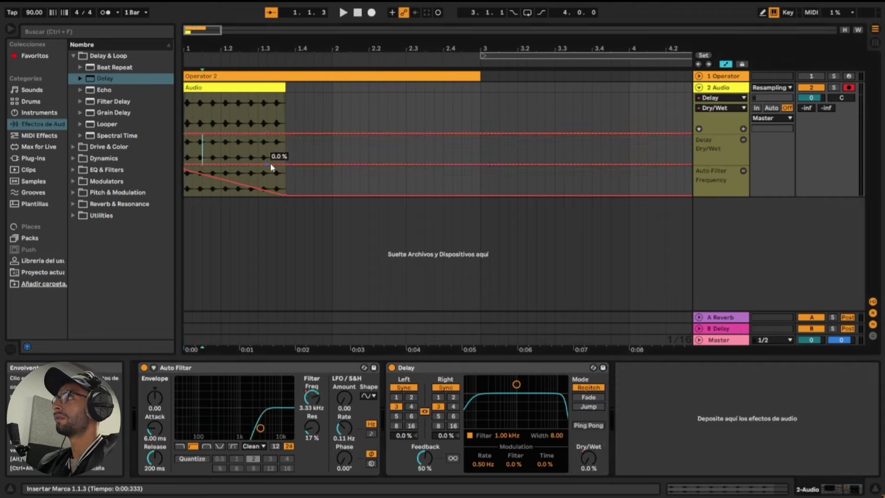
left_click_drag(270, 162, 285, 162)
key("space")
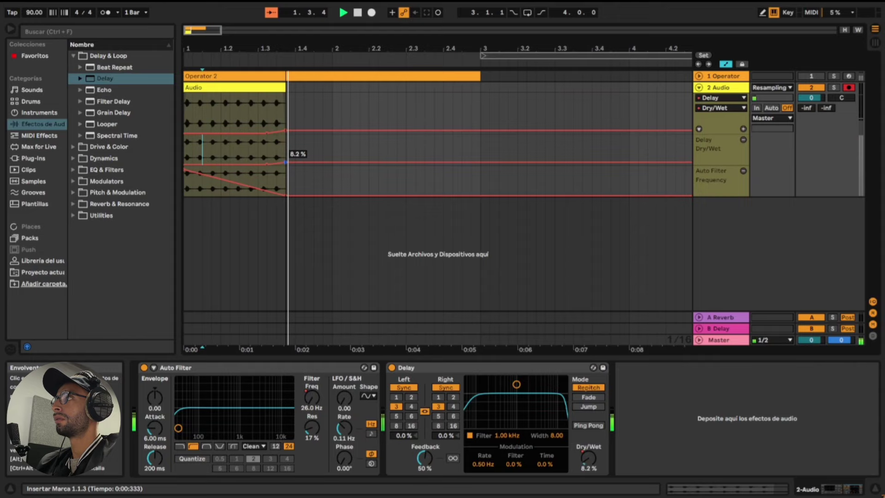
left_click_drag(286, 161, 282, 160)
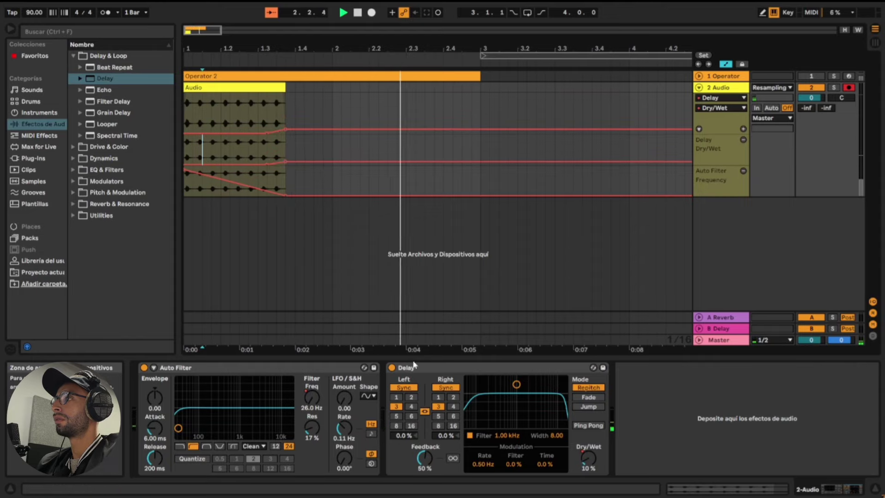
left_click(452, 406)
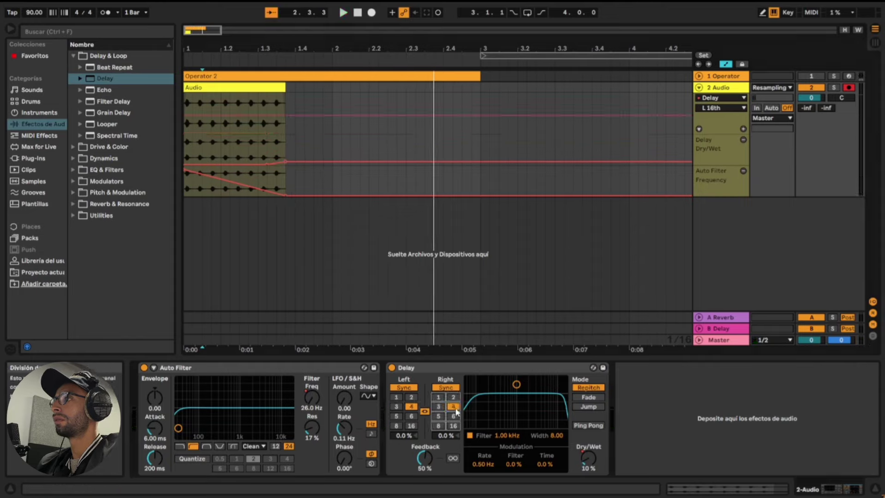
key("space")
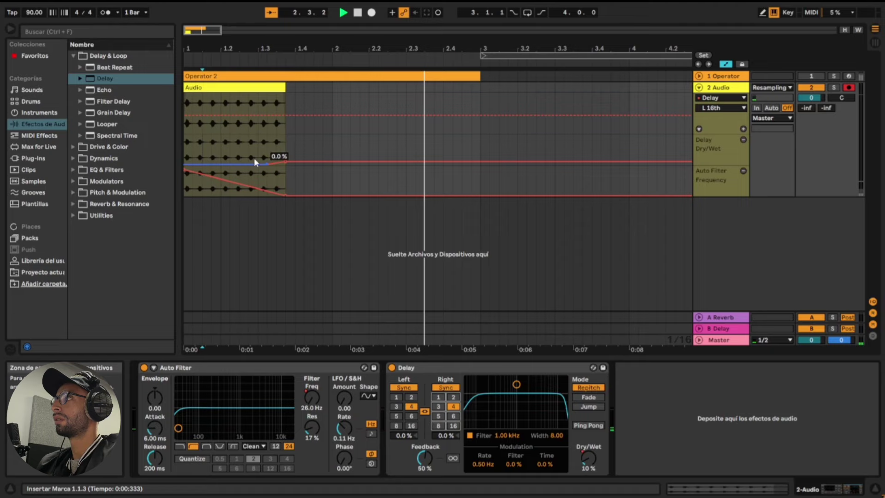
scroll(253, 157, "right", 3)
scroll(254, 158, "left", 3)
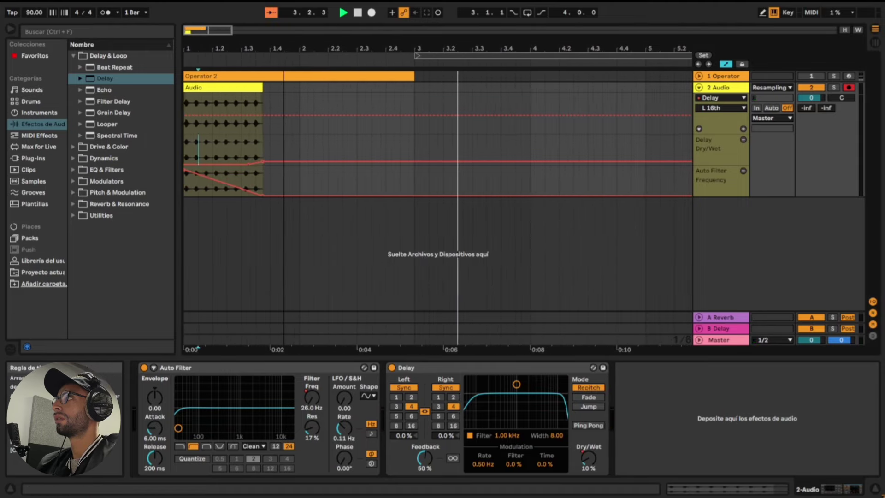
scroll(276, 127, "up", 2, "ctrl")
scroll(277, 127, "up", 2, "ctrl")
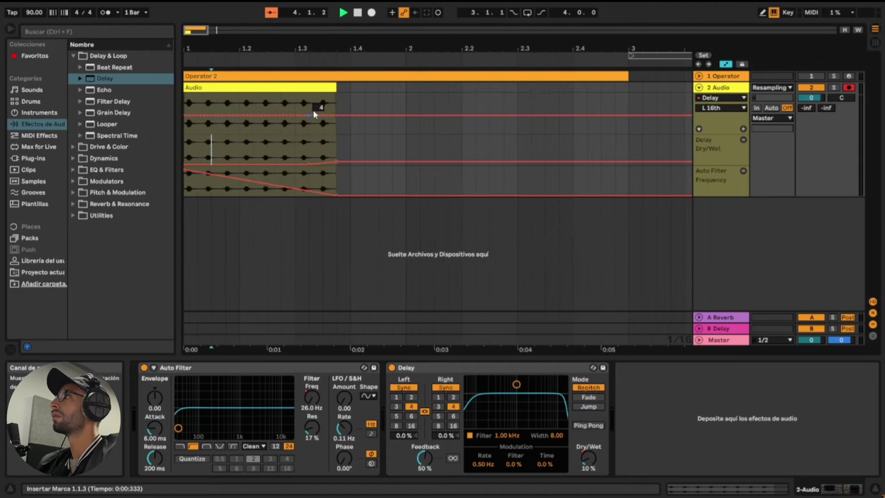
left_click(298, 99)
key("space")
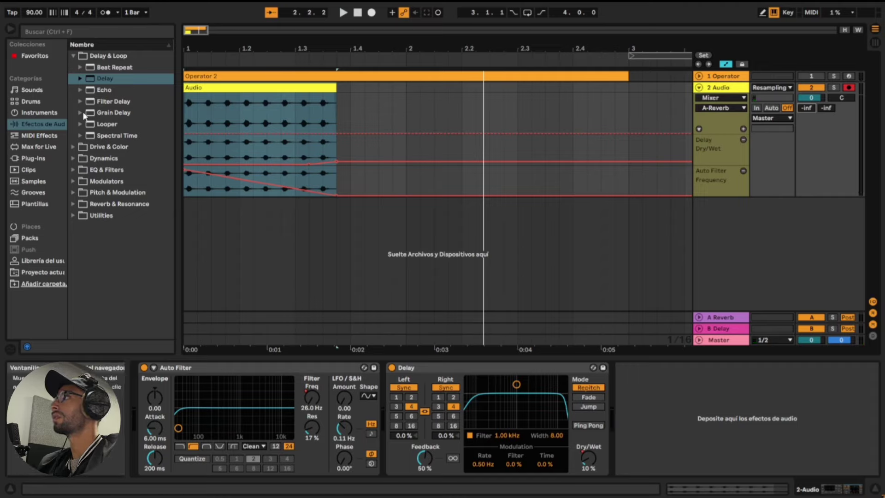
- Add Reverb after the Delay with slightly lowered dry/wet and audition it
left_click(72, 56)
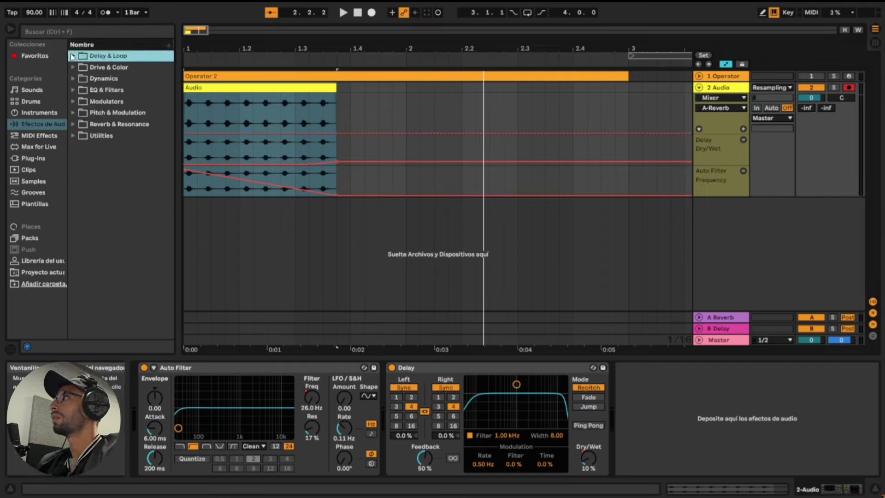
left_click(72, 124)
left_click(114, 171)
left_click_drag(623, 436, 654, 429)
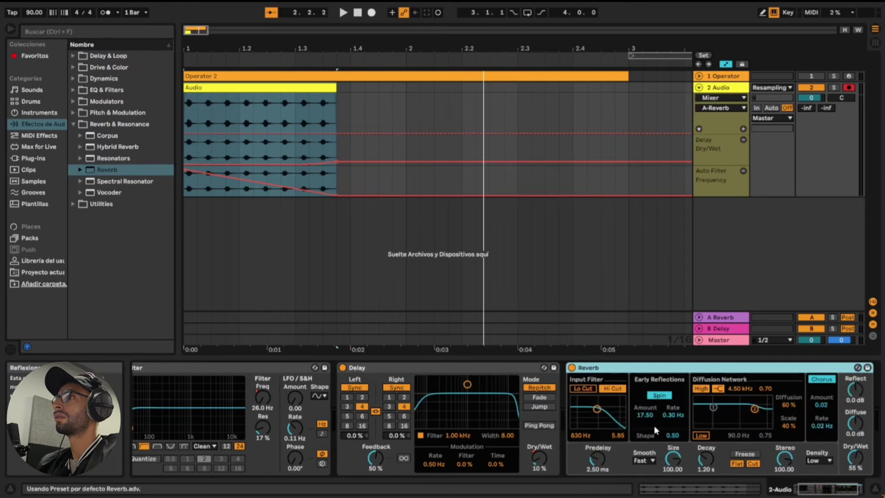
left_click_drag(859, 460, 859, 463)
key("space")
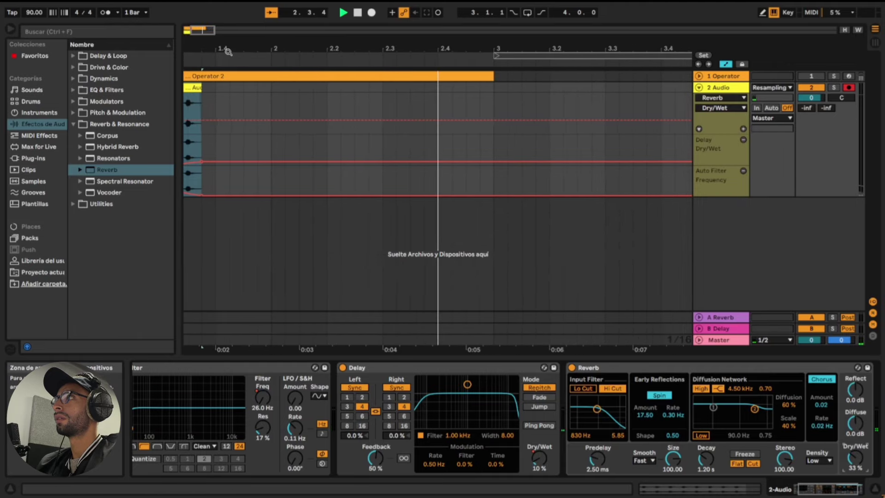
scroll(572, 213, "down", 3)
key("space")
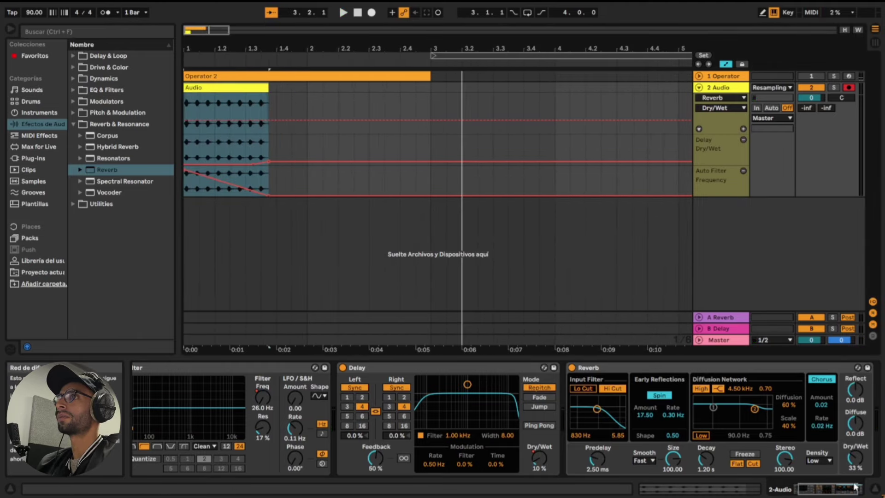
- Show an automation lane for the Reverb Dry/Wet parameter
right_click(855, 457)
left_click(826, 429)
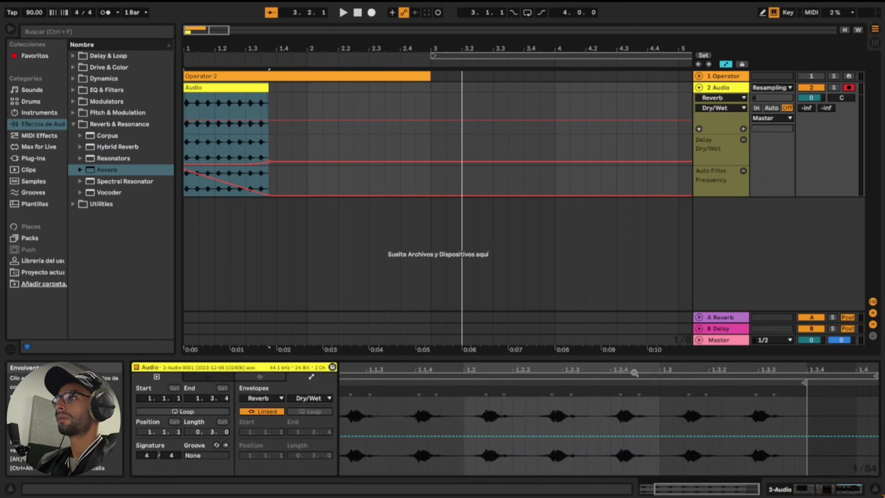
left_click(722, 89)
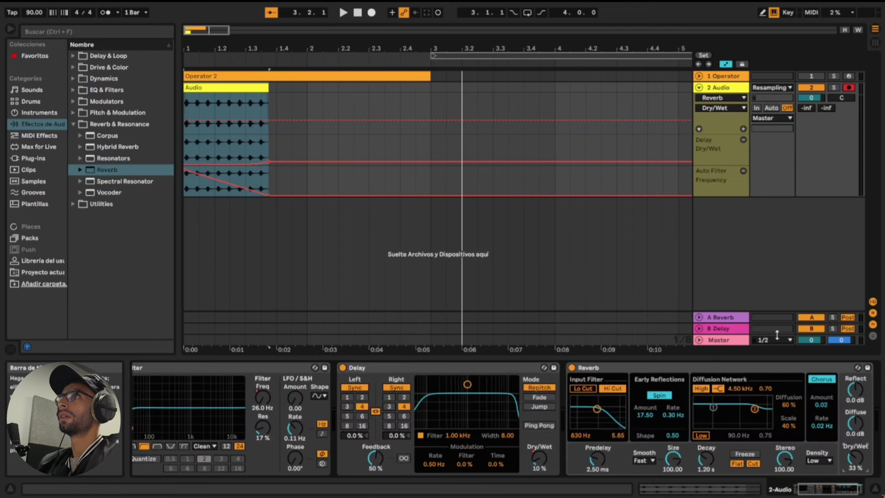
right_click(844, 442)
left_click(827, 423)
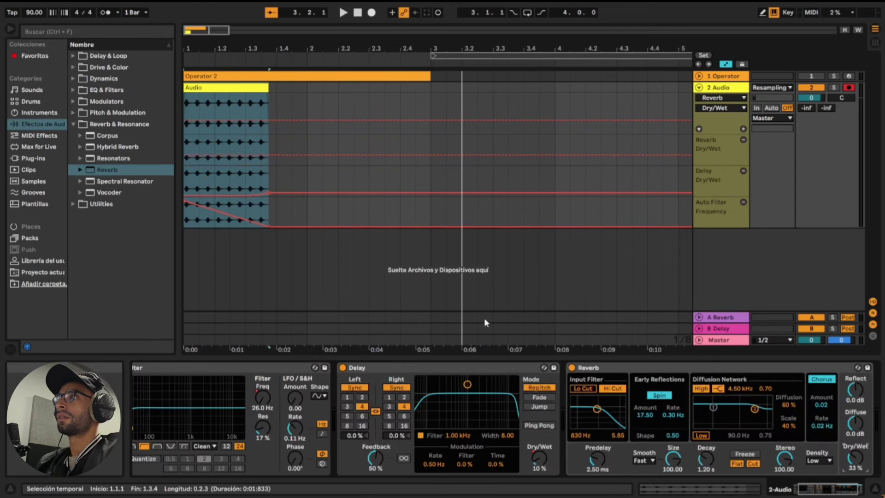
- Draw Dry/Wet rising to 100% after the clip, delete the stray breakpoint, and play
left_click(277, 152)
left_click(199, 155)
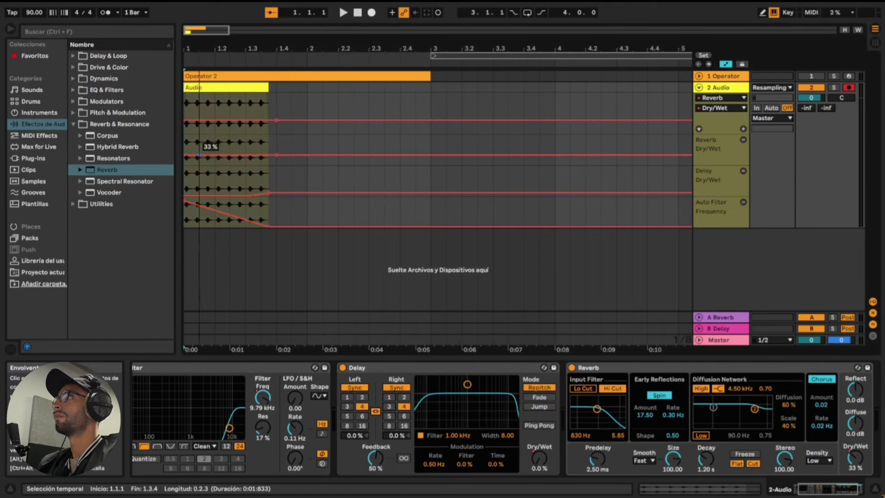
left_click_drag(200, 155, 199, 142)
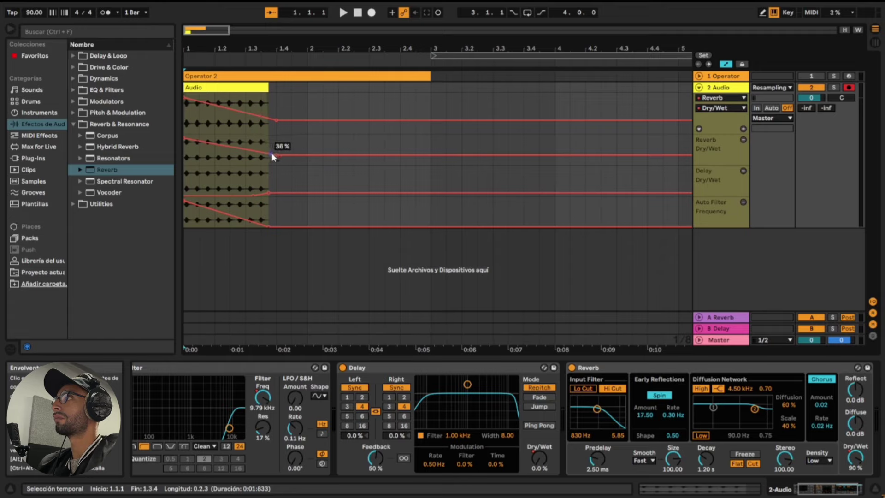
mouse_move(262, 155)
left_mouse_down()
mouse_move(291, 137)
mouse_move(274, 137)
mouse_move(336, 136)
mouse_move(276, 138)
left_mouse_up()
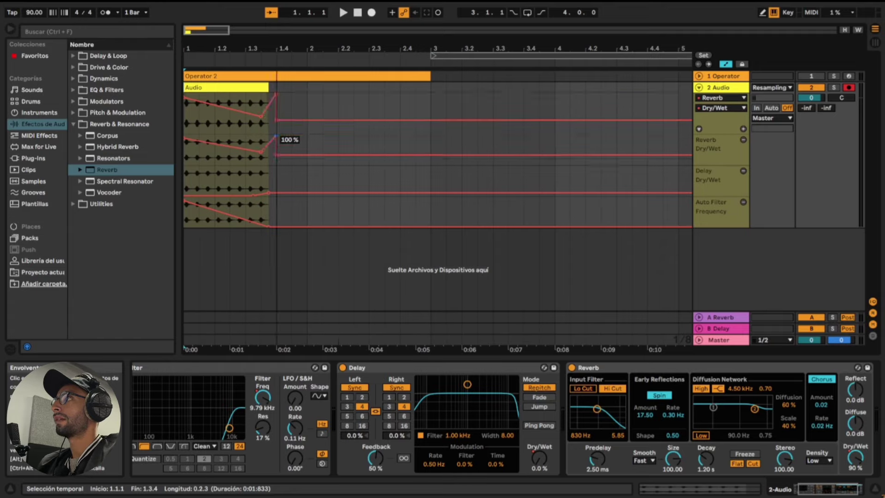
left_click(275, 154)
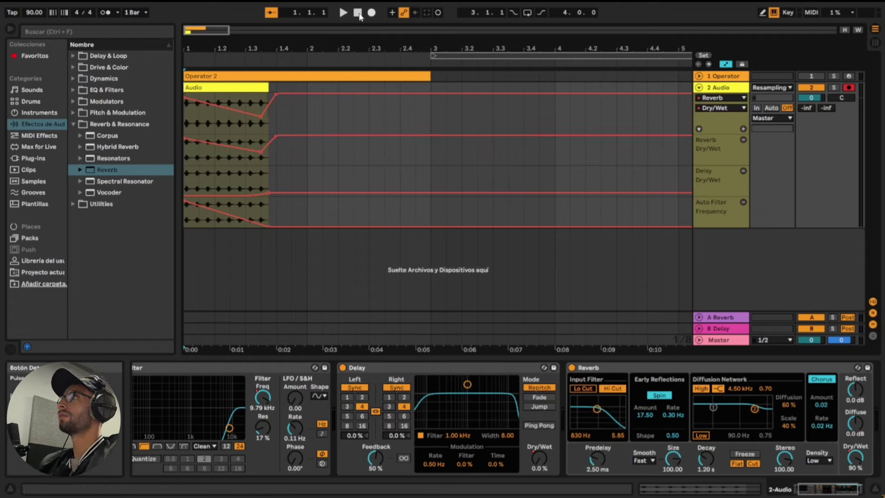
key("space")
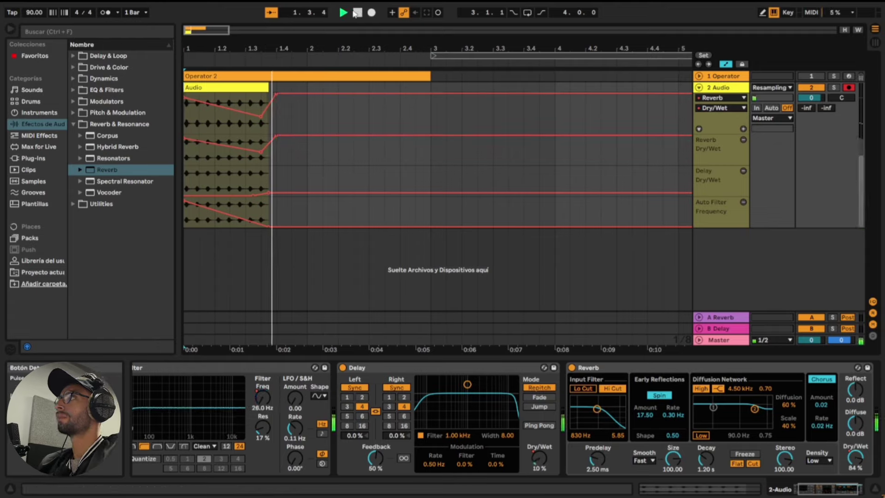
- Show Reverb Decay automation and raise the decay time after the clip
right_click(712, 459)
left_click(750, 417)
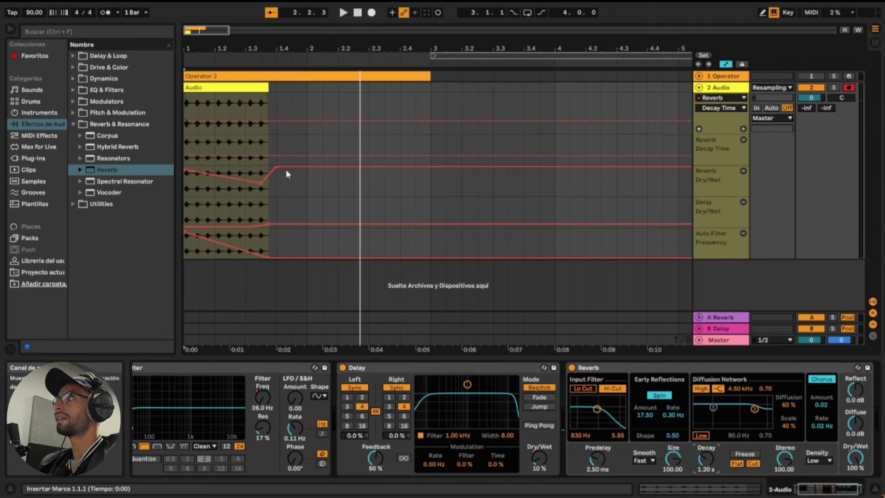
key("space")
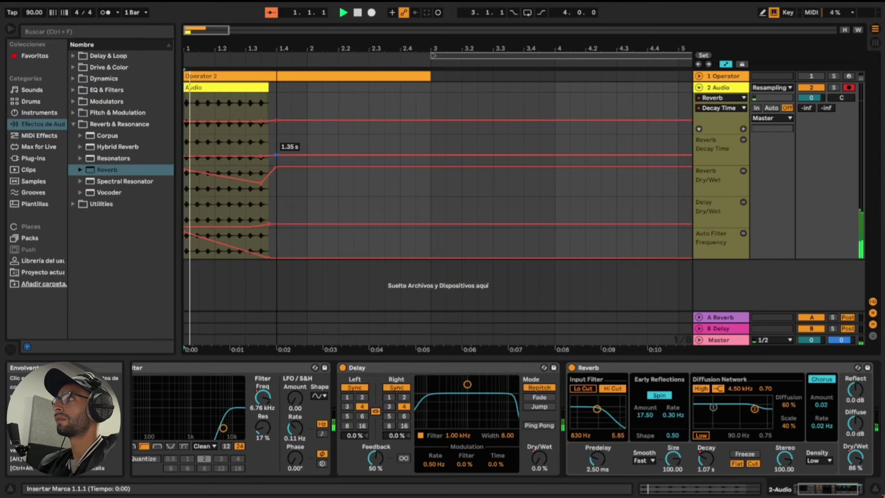
mouse_move(277, 155)
left_mouse_down()
mouse_move(276, 137)
mouse_move(277, 145)
left_mouse_up()
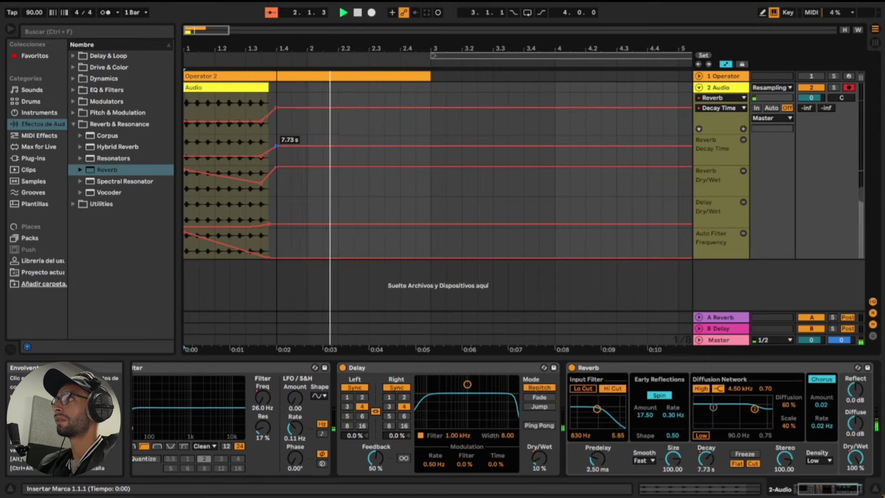
- Raise the Reverb input filter to 3.49 kHz and low shelf to 157 Hz, then replay
left_click_drag(596, 408, 607, 410)
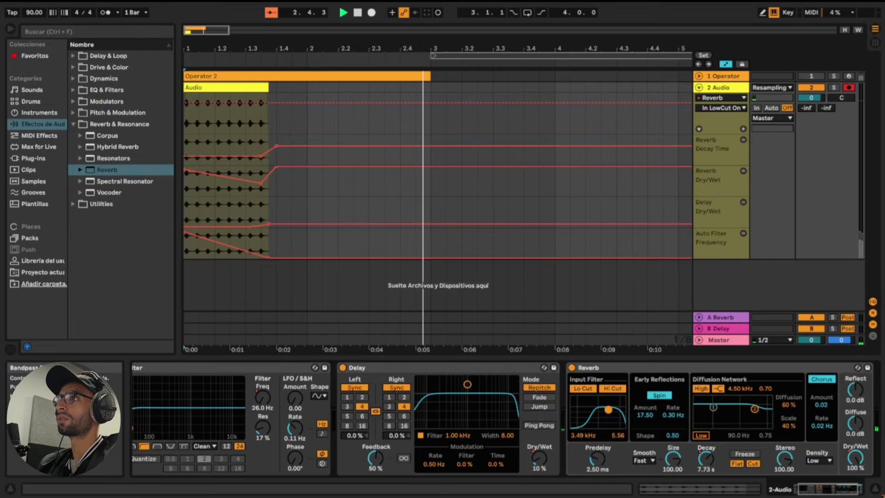
left_click(701, 435)
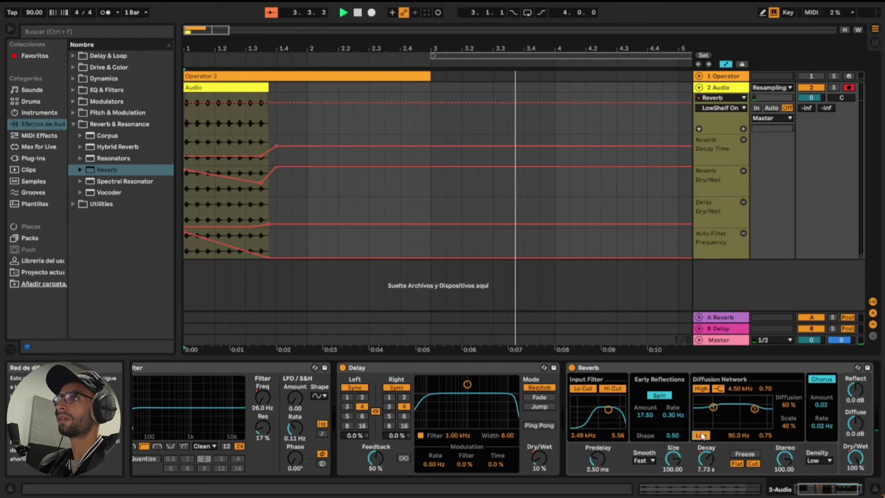
left_click_drag(712, 408, 719, 423)
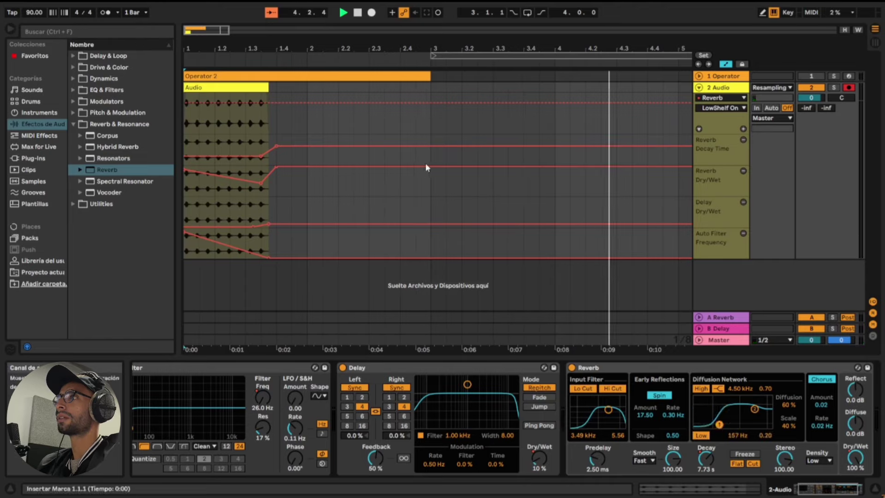
left_click(358, 13)
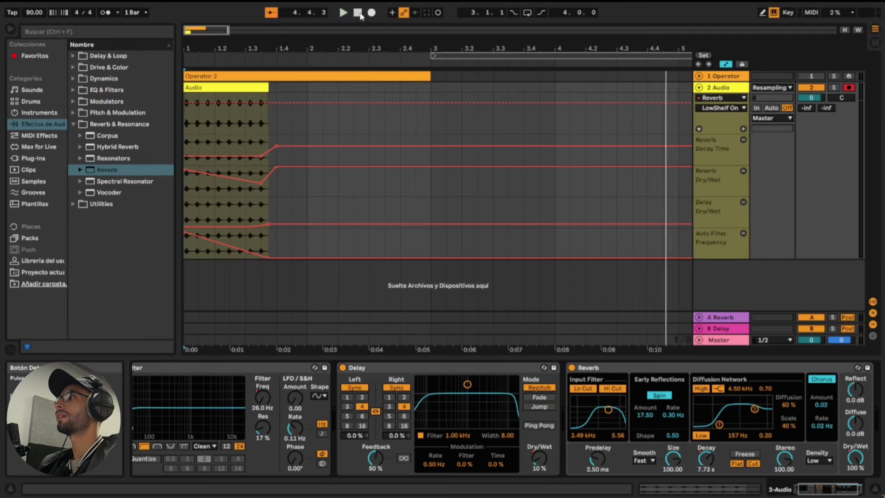
key("space")
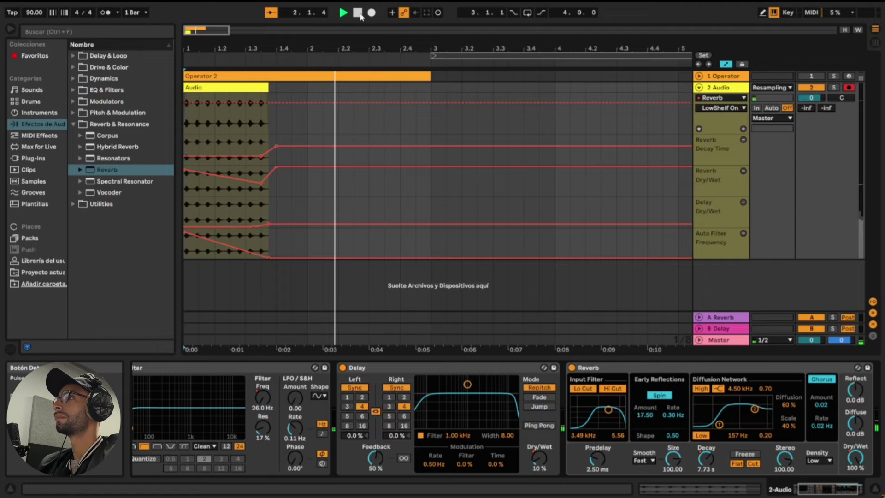
- Fold the audio track, then add and delete an unwanted MIDI track
left_click(699, 87)
right_click(720, 177)
left_click(767, 194)
key("space")
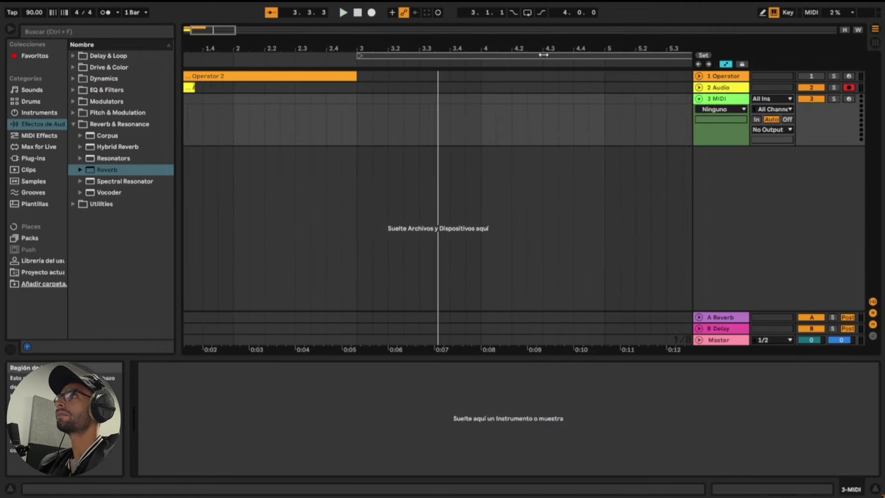
key("minus")
left_click(727, 103)
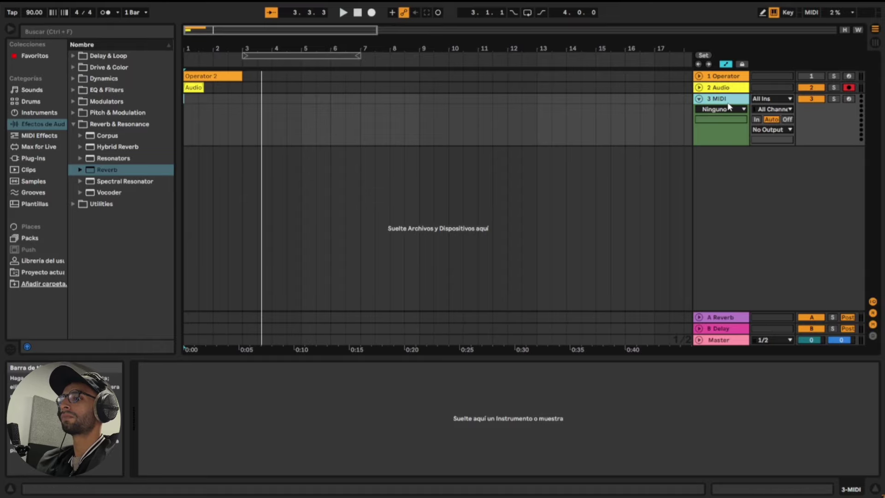
key("Delete")
- Freeze the 2 Audio track and flatten it into plain audio
right_click(725, 88)
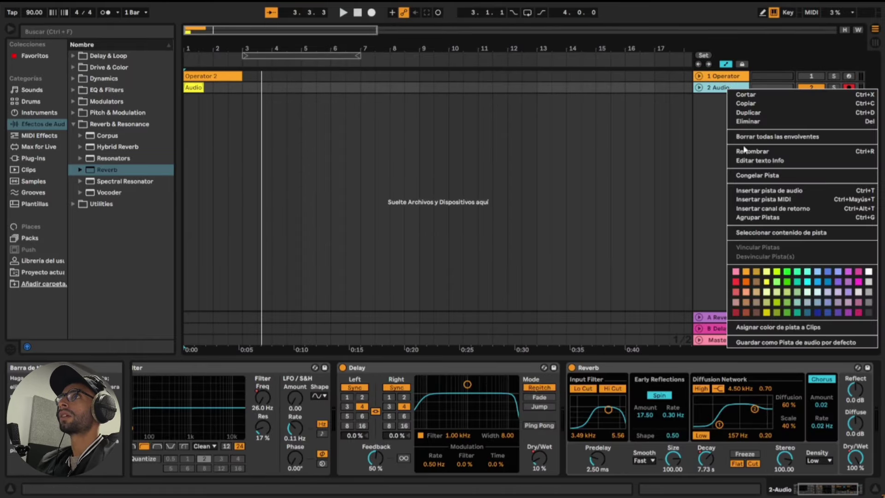
left_click(774, 176)
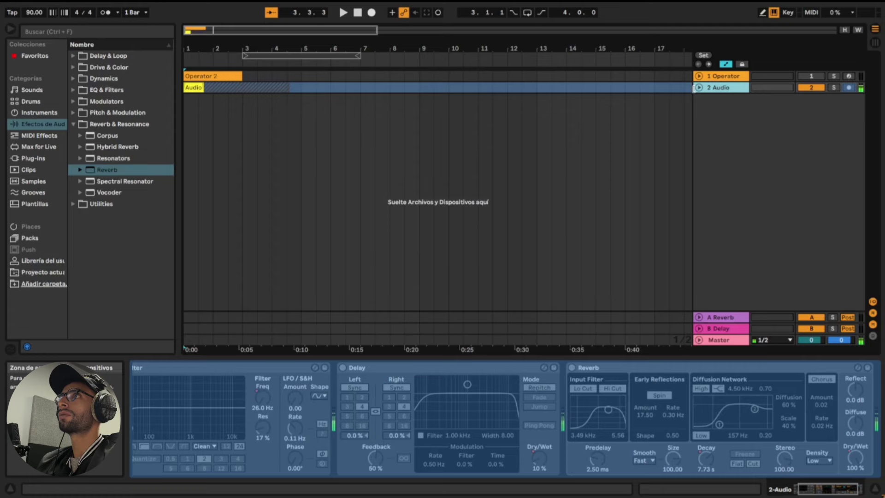
left_click(698, 89)
right_click(729, 87)
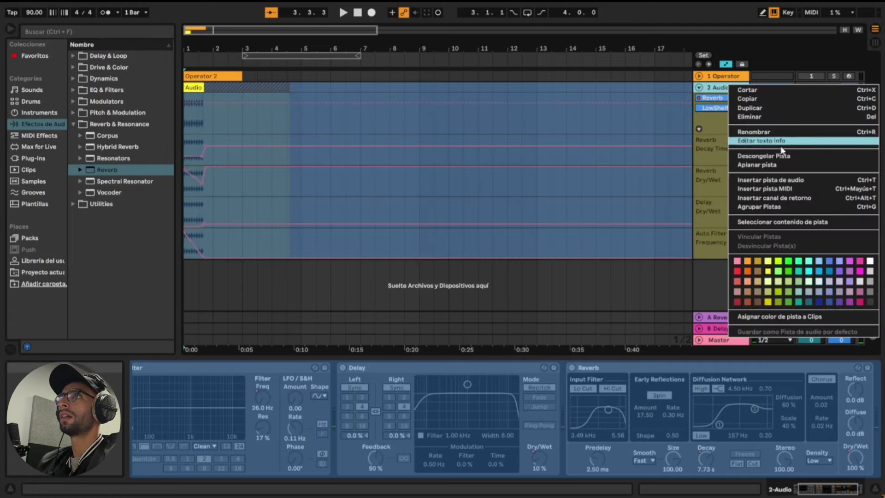
left_click(773, 166)
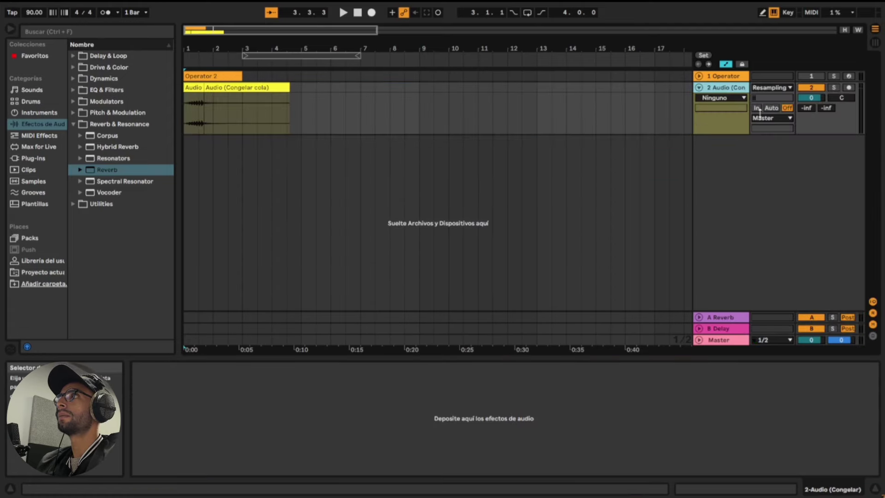
- Consolidate the two flattened clips with Ctrl+J, audition them, and shorten the clip's end
left_click_drag(204, 97, 291, 97)
key("ctrl+j")
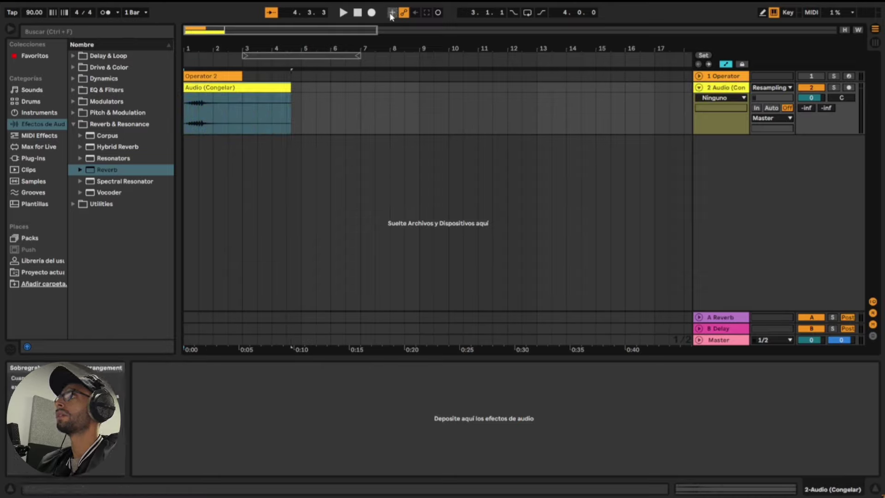
key("space")
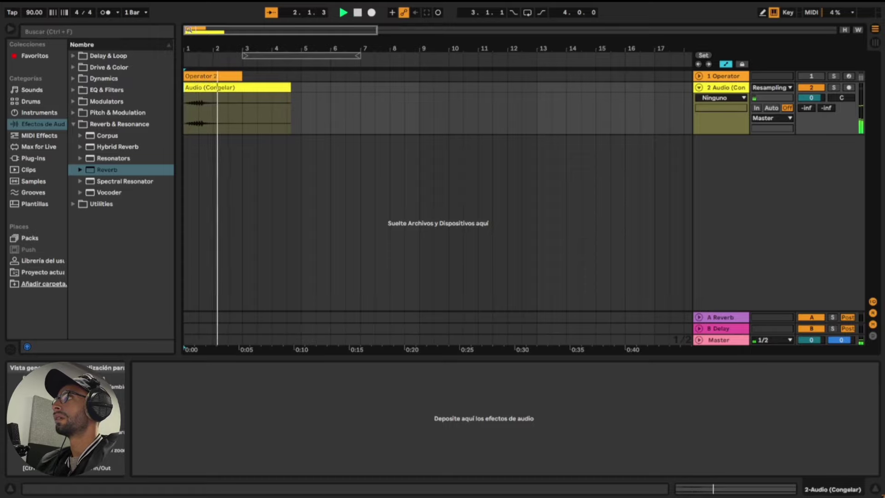
key("plus")
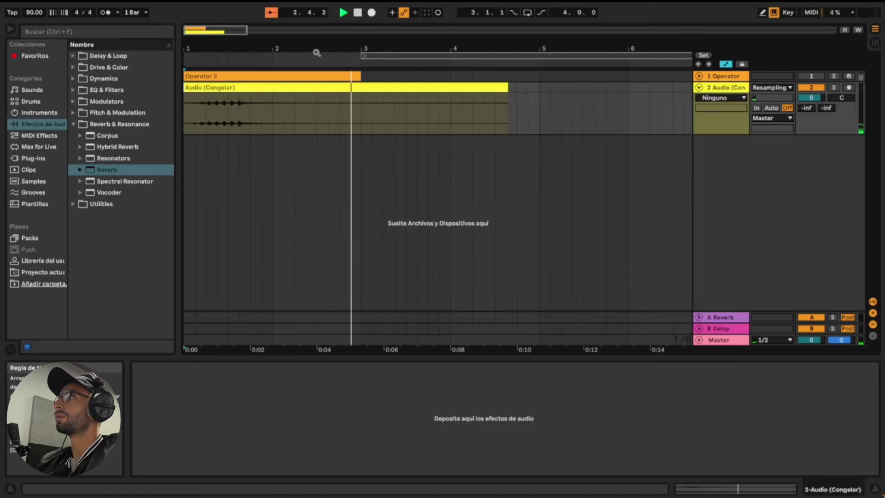
key("space")
mouse_move(508, 96)
left_mouse_down()
mouse_move(270, 81)
mouse_move(271, 99)
left_mouse_up()
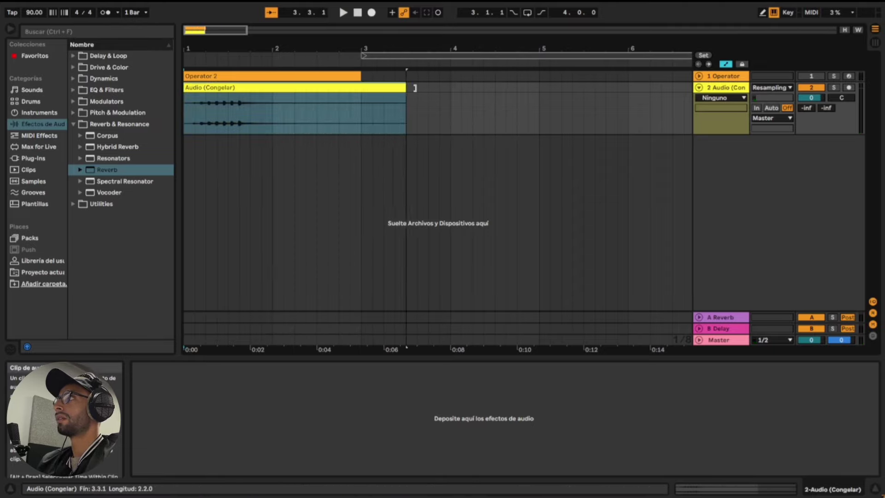
left_click(271, 99)
- Reverse the clip with R, audition it, and extend its end past bar 2
left_click(256, 87)
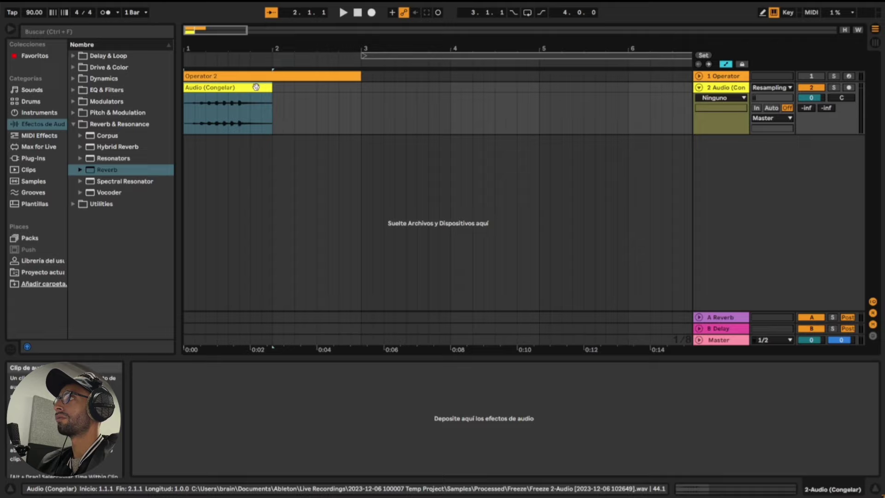
key("r")
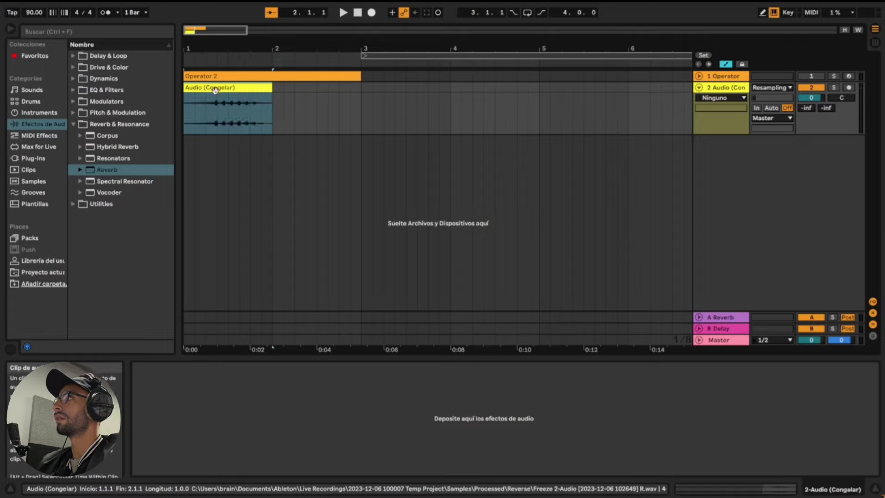
key("space")
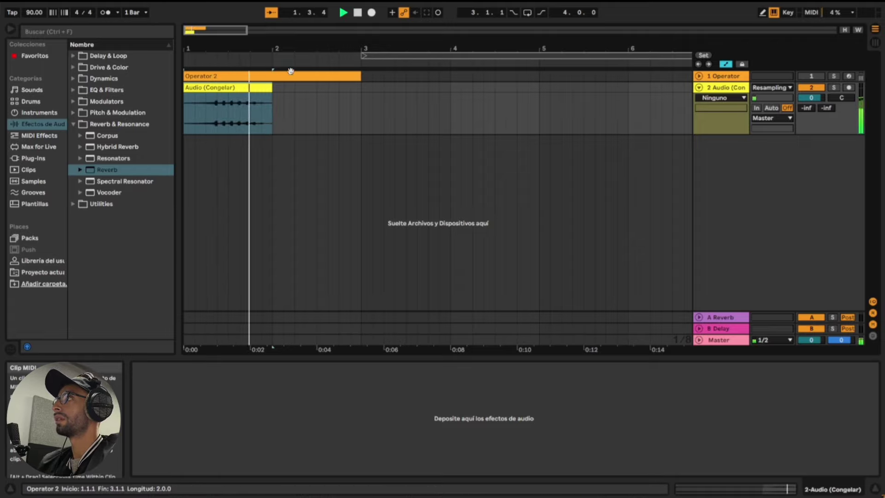
key("space")
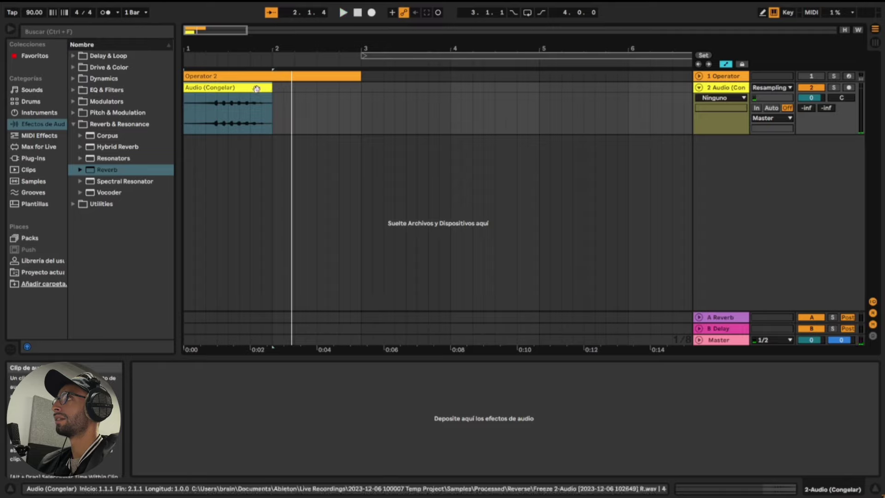
mouse_move(272, 96)
left_mouse_down()
mouse_move(371, 95)
mouse_move(361, 96)
left_mouse_up()
key("space")
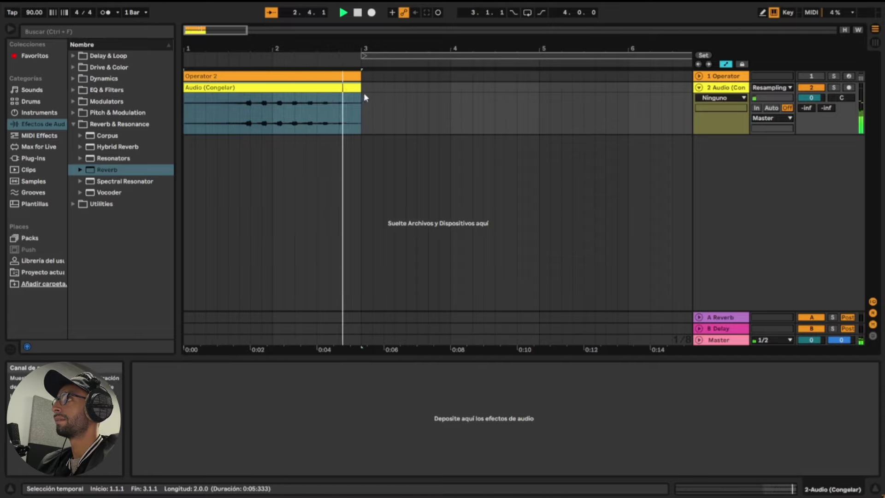
left_click_drag(364, 93, 273, 91)
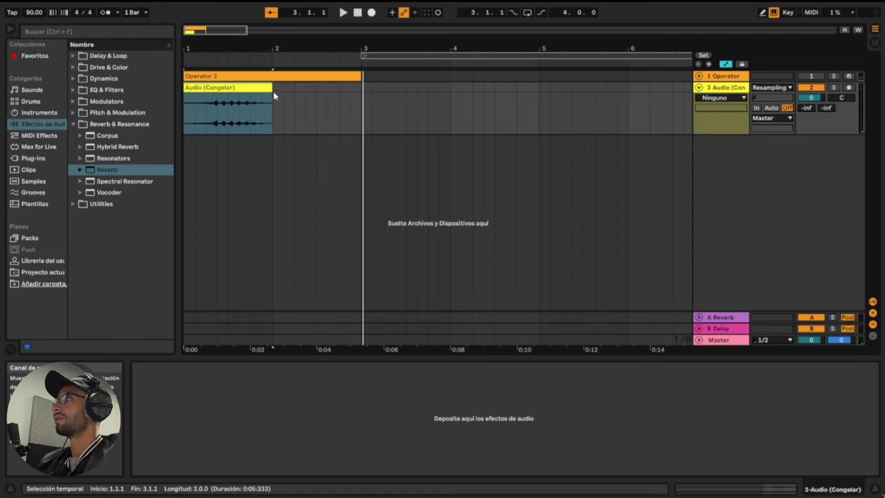